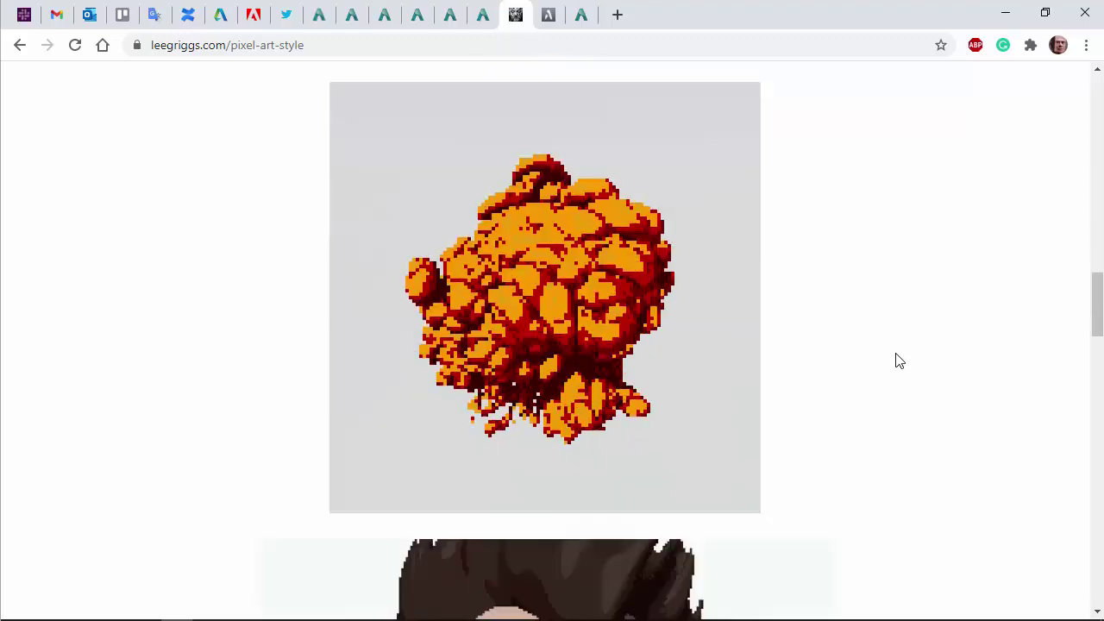
- Look over the pixel art style examples and the Hyperspace Madness asset downloads in the browser, and switch to Maya
scroll(899, 361, down, 5)
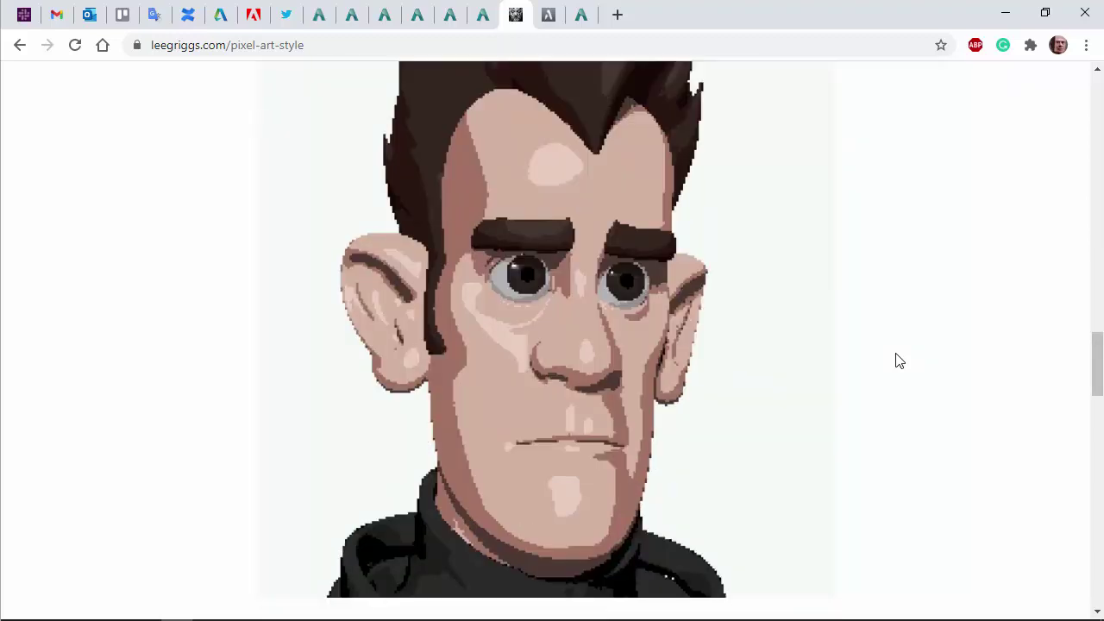
key(ctrl+Tab)
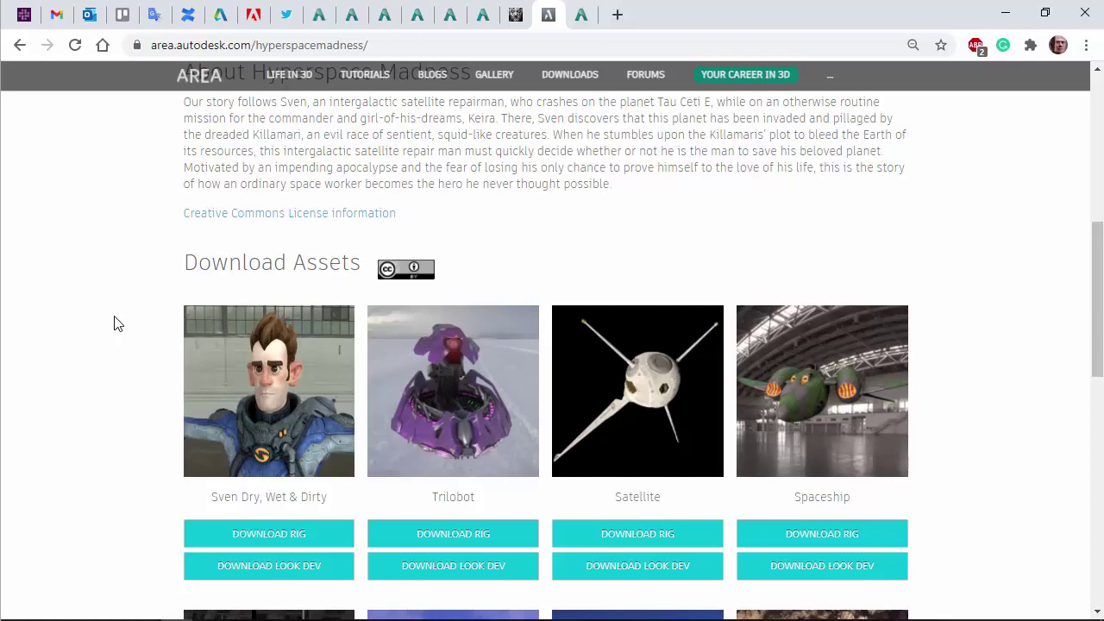
key(alt+Tab)
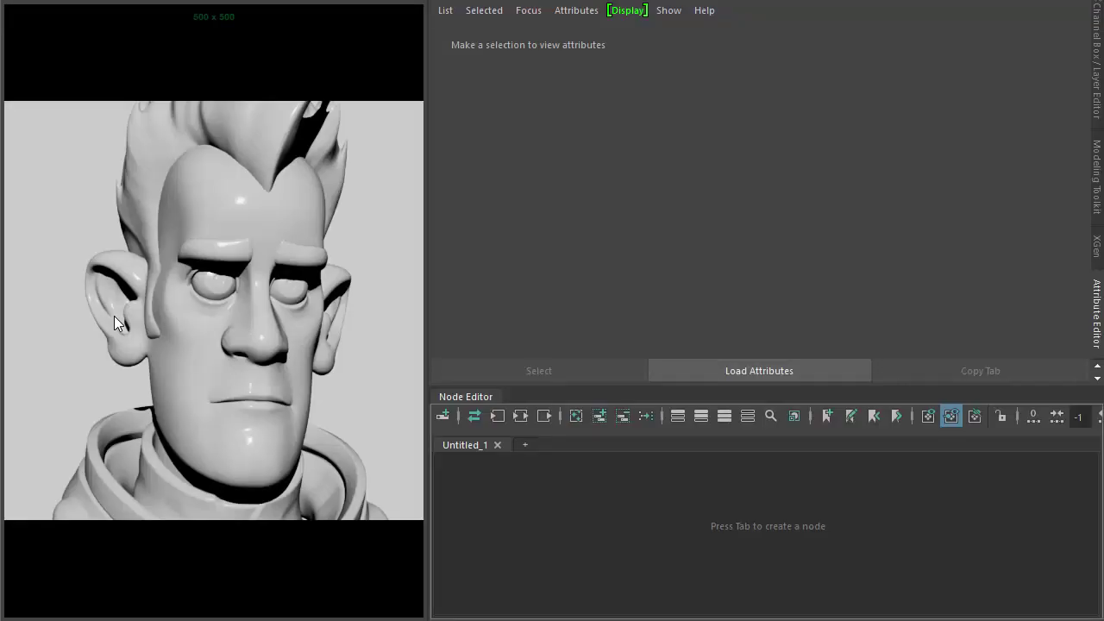
- Give the SVEN model an aiStandardSurface material and change the shader type to Ai Toon
click(363, 241)
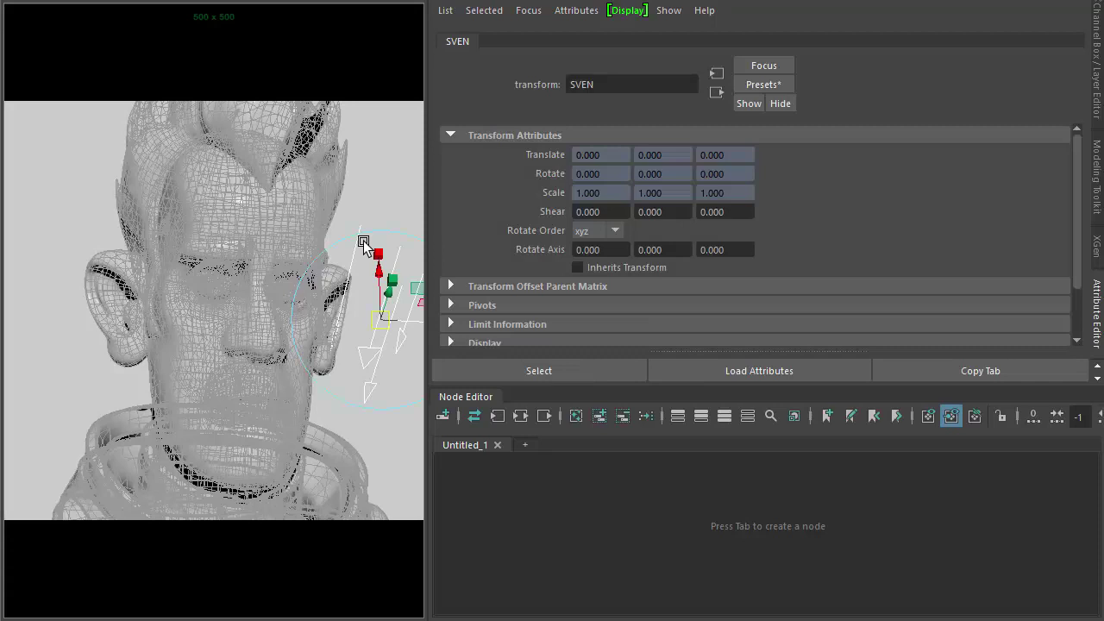
click(655, 599)
click(662, 202)
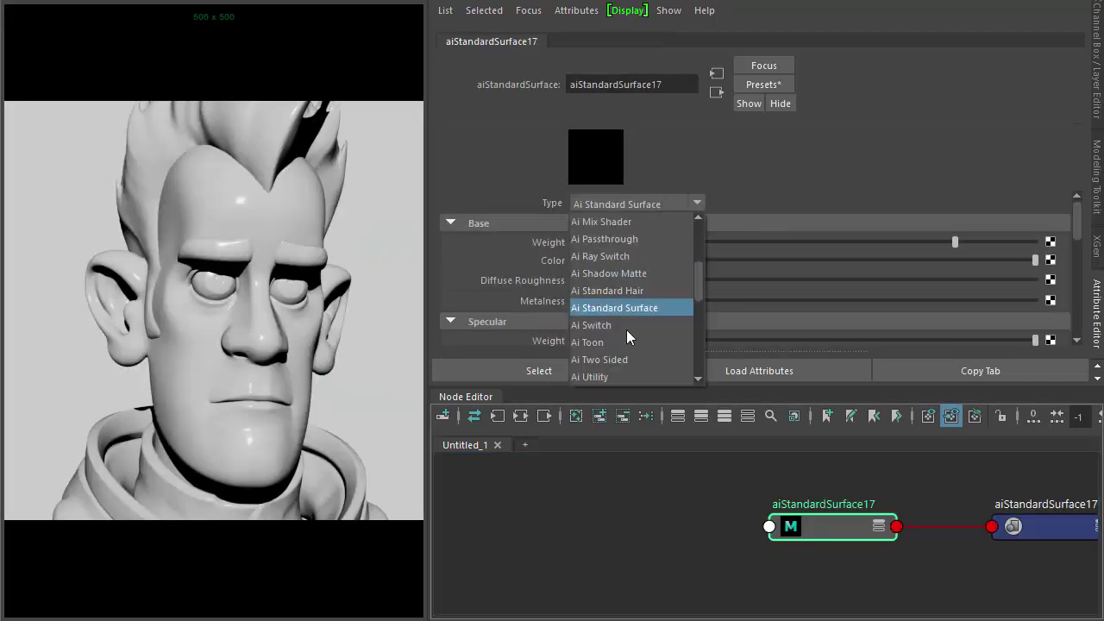
click(638, 343)
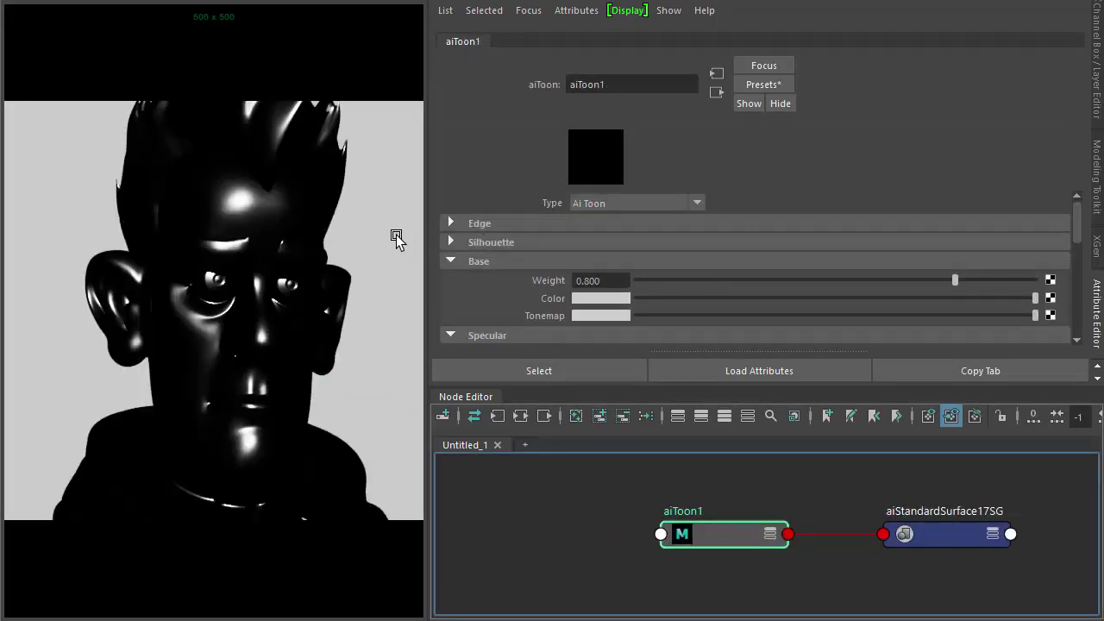
- Select the directional light beside the character's head to inspect its transform attributes
click(382, 259)
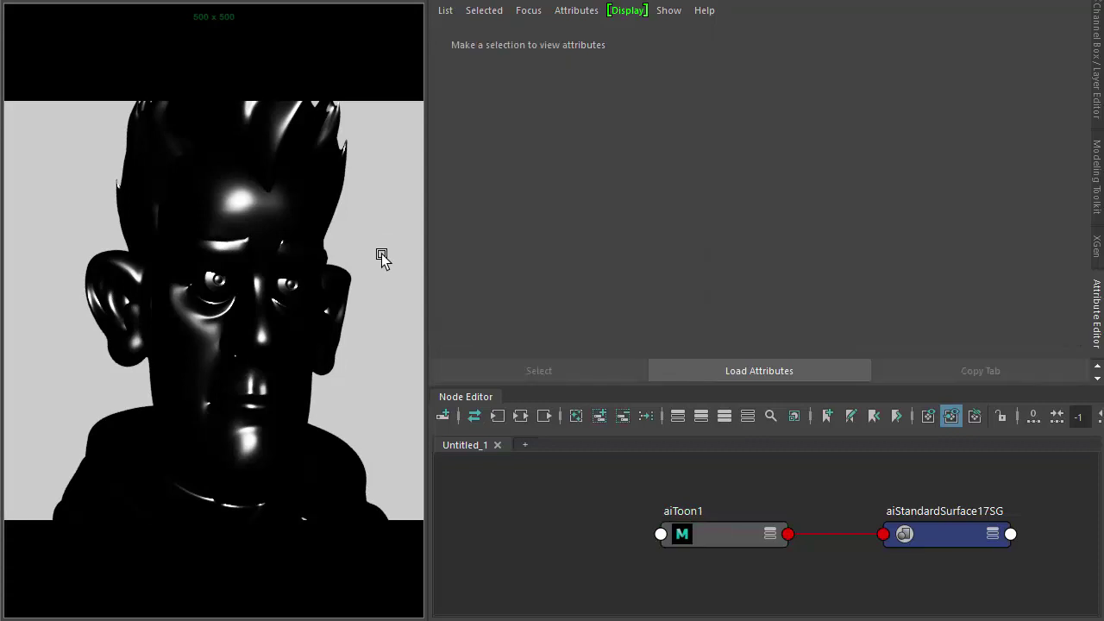
click(381, 259)
click(383, 260)
click(380, 308)
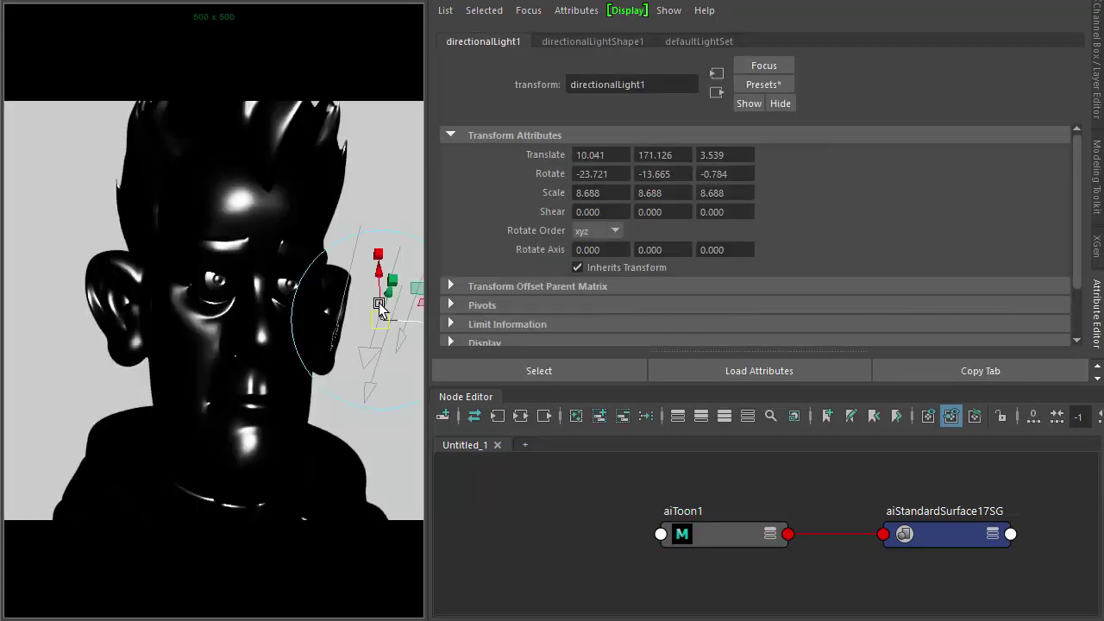
- Examine the toon shader's component diagram in the Arnold documentation in the browser, and return to Maya
key(alt+Tab)
key(ctrl+Tab)
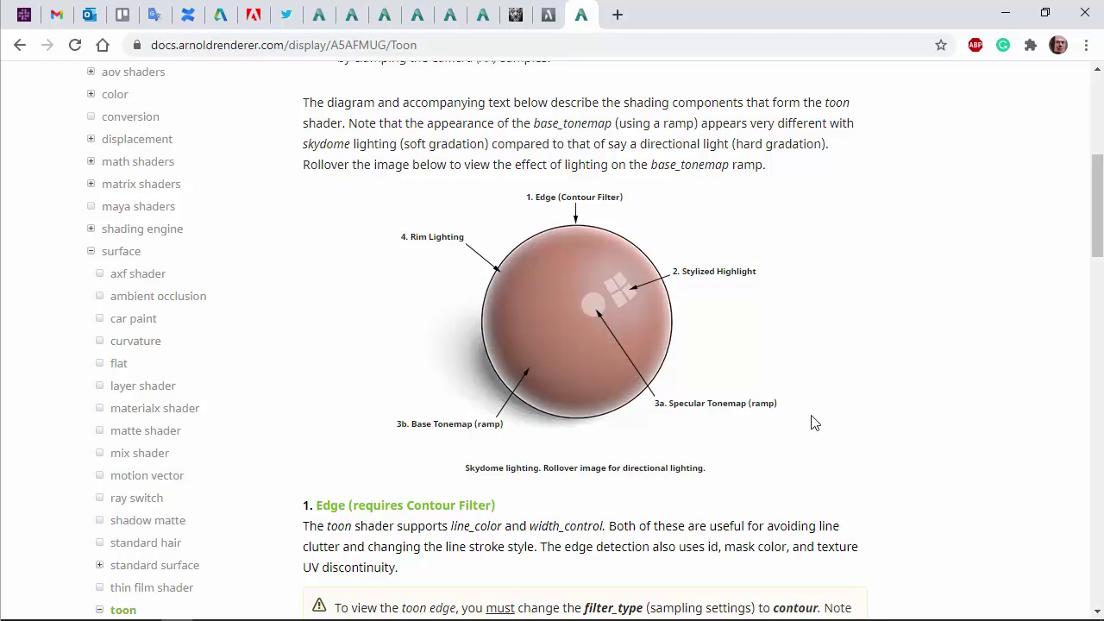
mouse_move(602, 357)
key(alt+Tab)
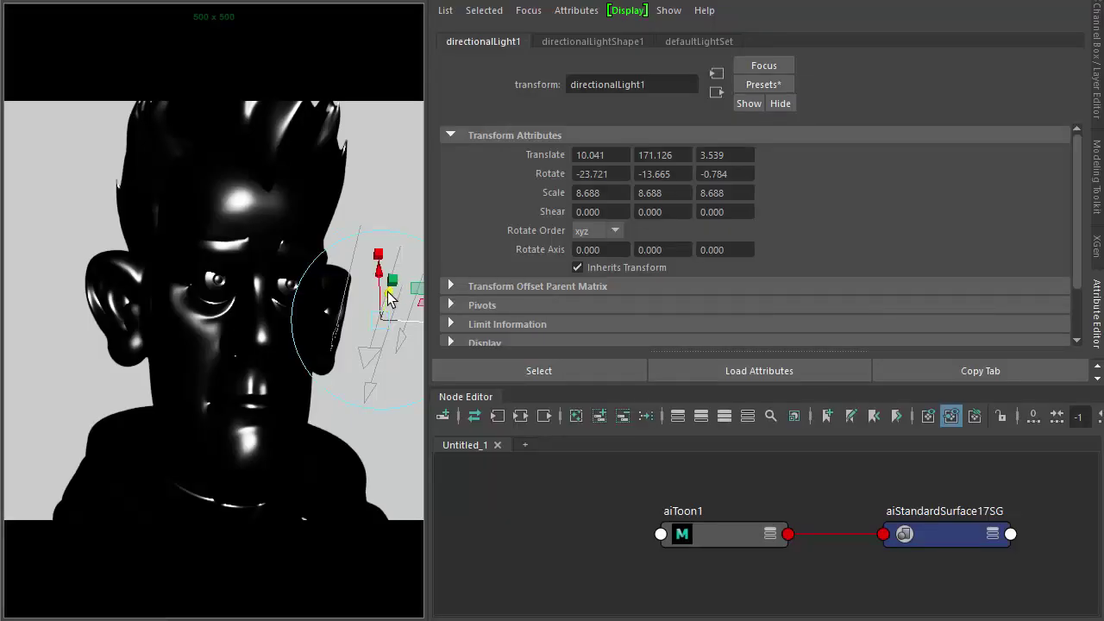
- Set the aiToon1 specular weight to 0.270 and its base color to the pale pink in the color history
click(699, 540)
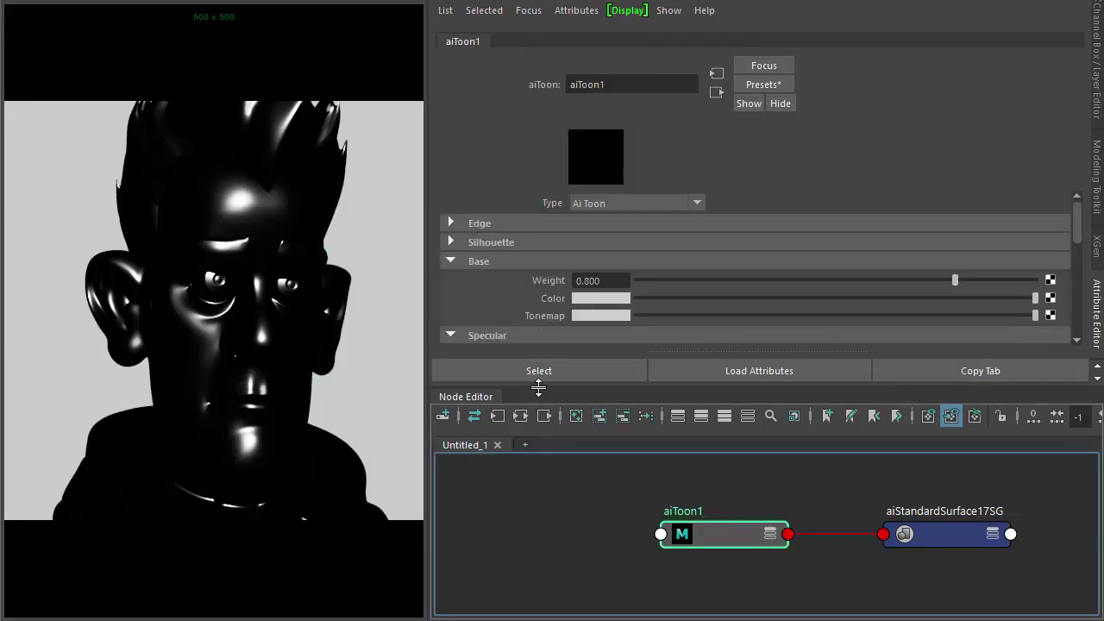
drag(538, 382, 538, 425)
click(741, 355)
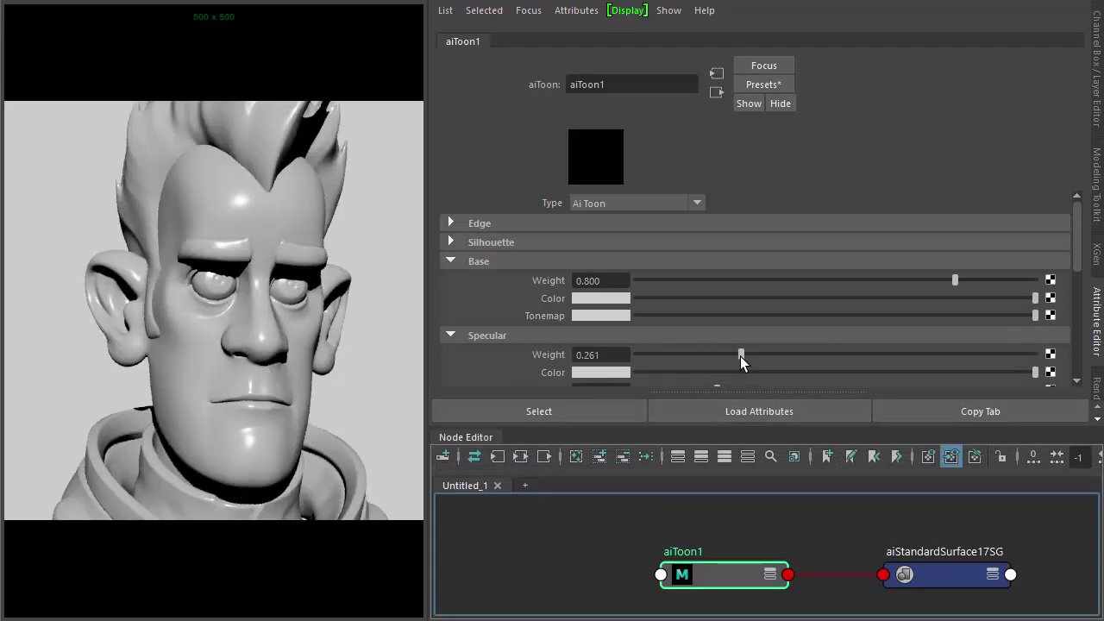
click(598, 300)
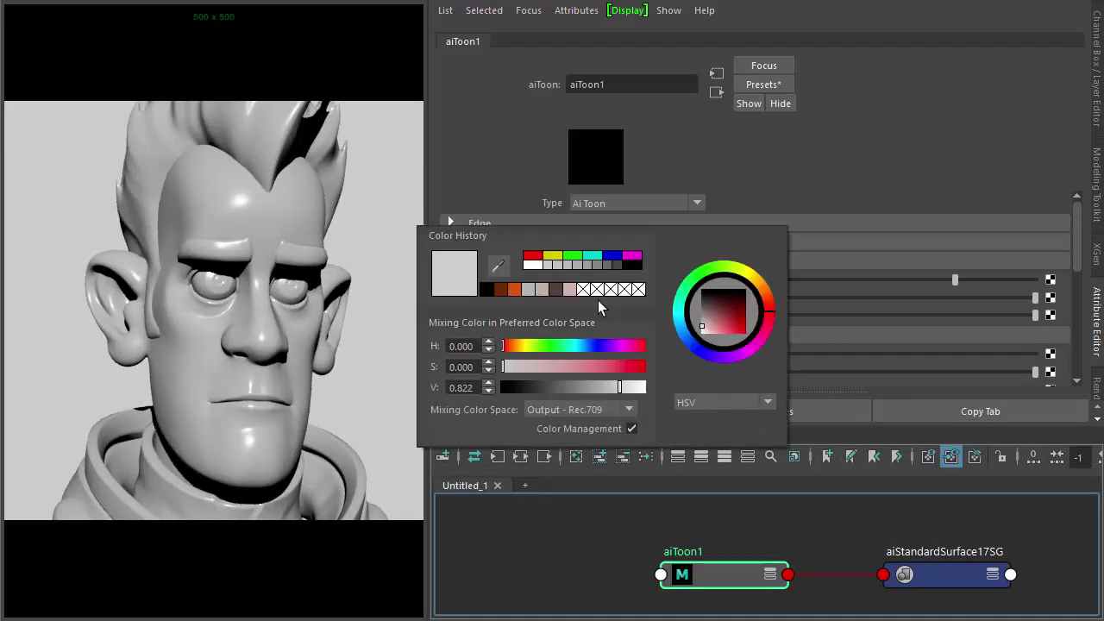
click(570, 289)
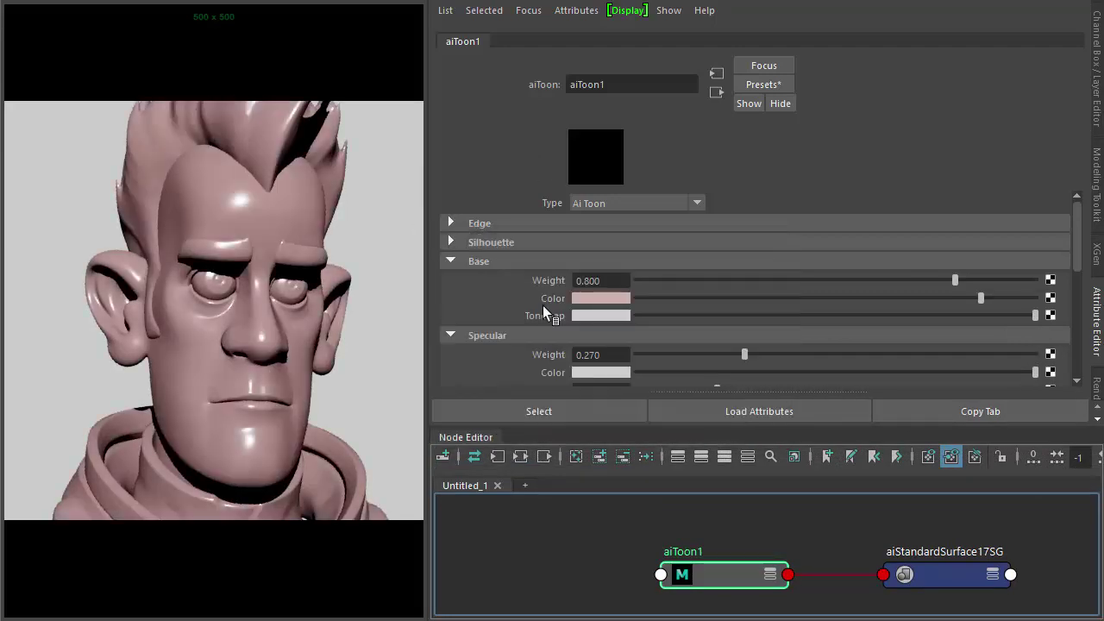
- Create an aiRampRgb node beside aiToon1 and connect it to the toon shader's Base Tonemap
click(709, 548)
middle_drag(680, 533, 756, 528)
click(799, 570)
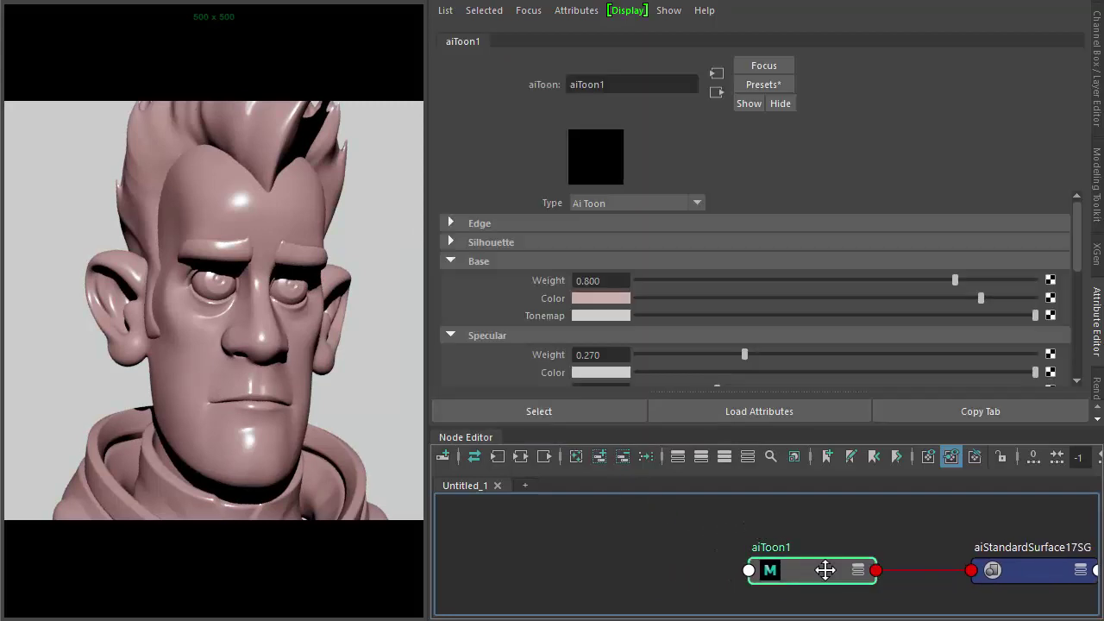
middle_drag(586, 543, 649, 543)
click(650, 543)
key(Tab)
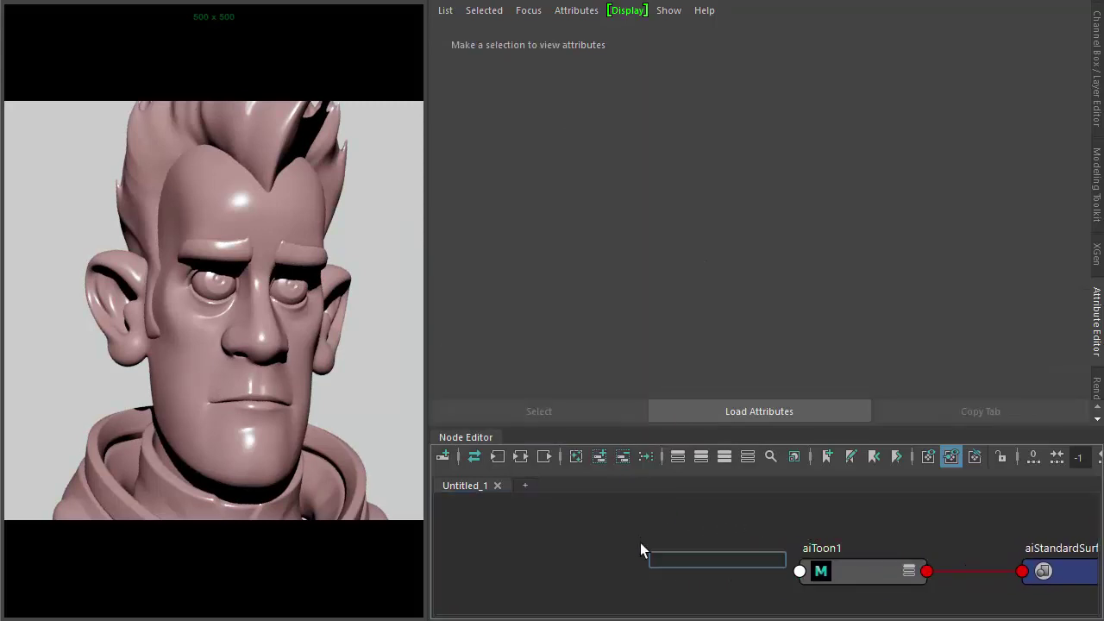
text(ramp)
key(Up)
key(Return)
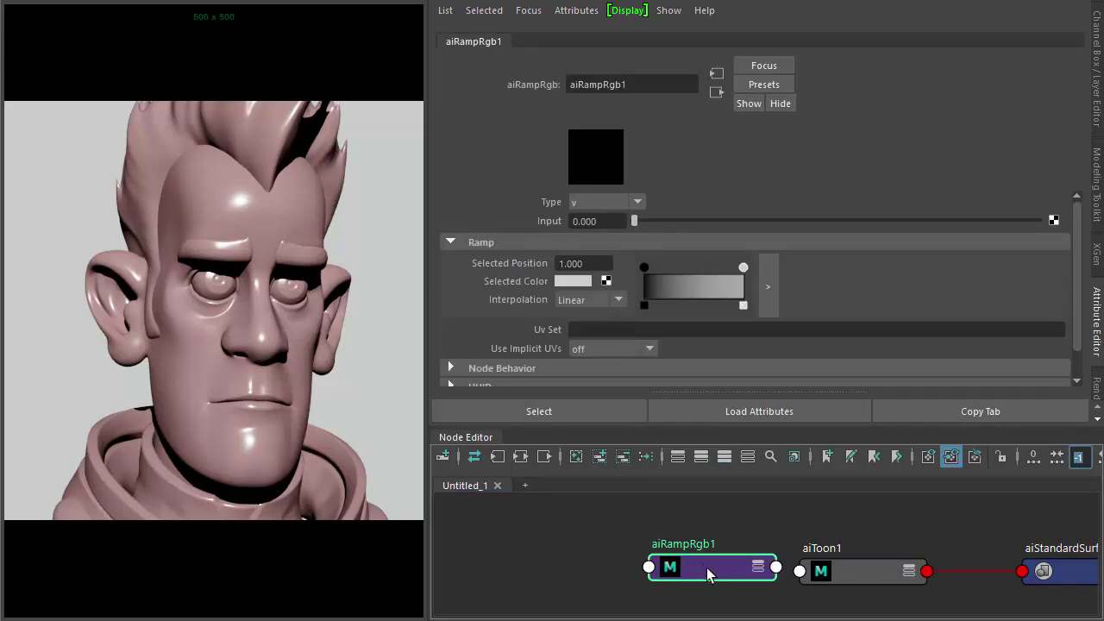
drag(707, 573, 632, 534)
click(847, 573)
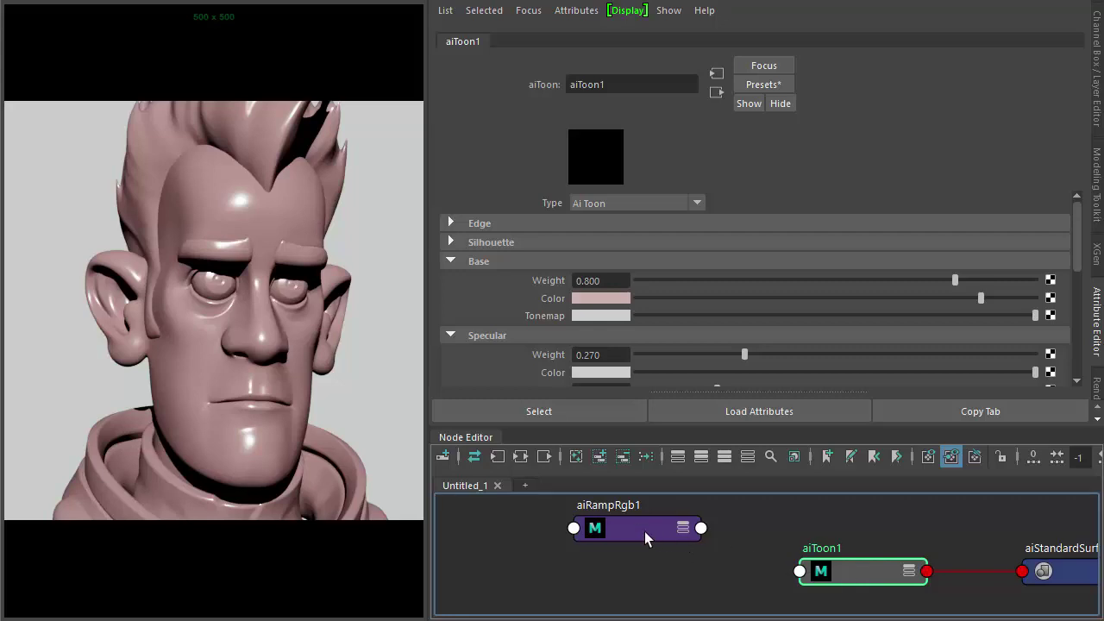
middle_drag(644, 532, 537, 316)
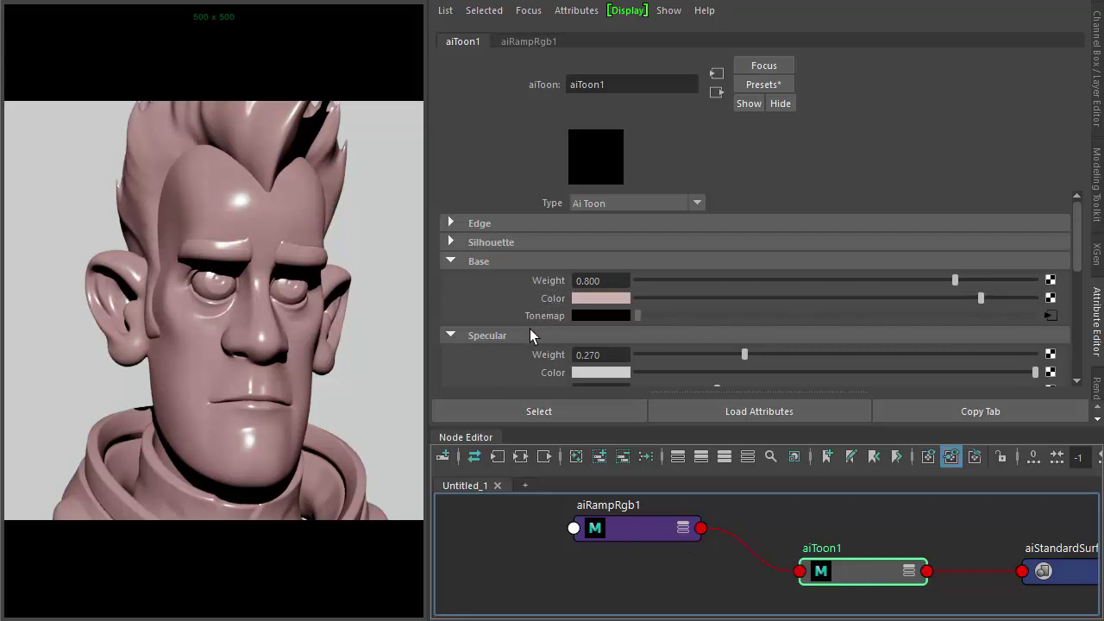
- Set the interpolation of both stops of the base tonemap ramp to None
click(623, 533)
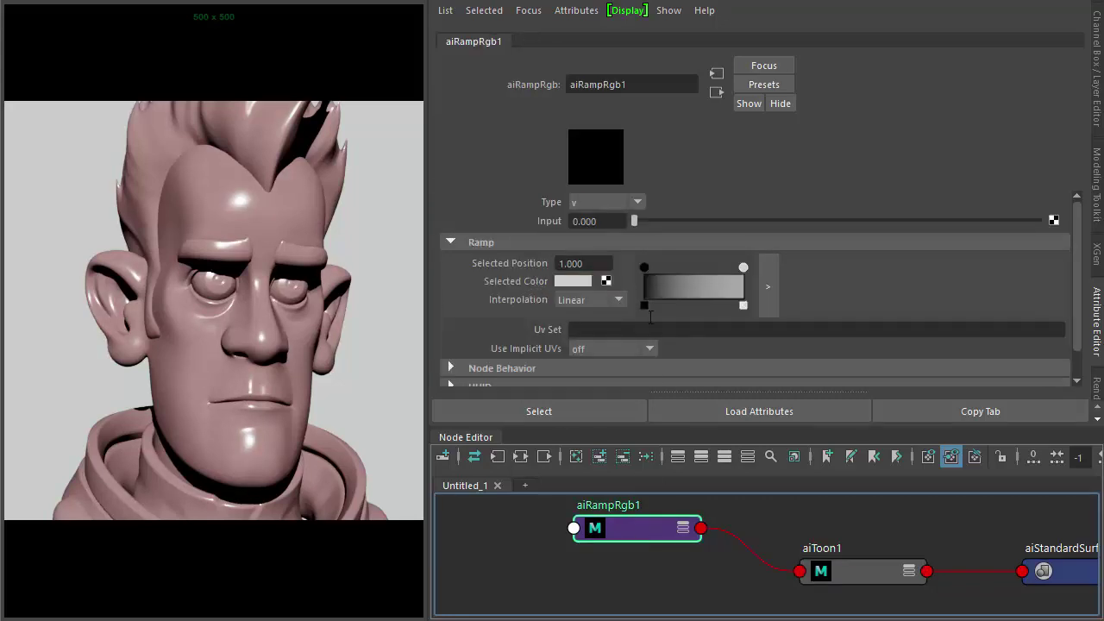
click(590, 300)
click(583, 319)
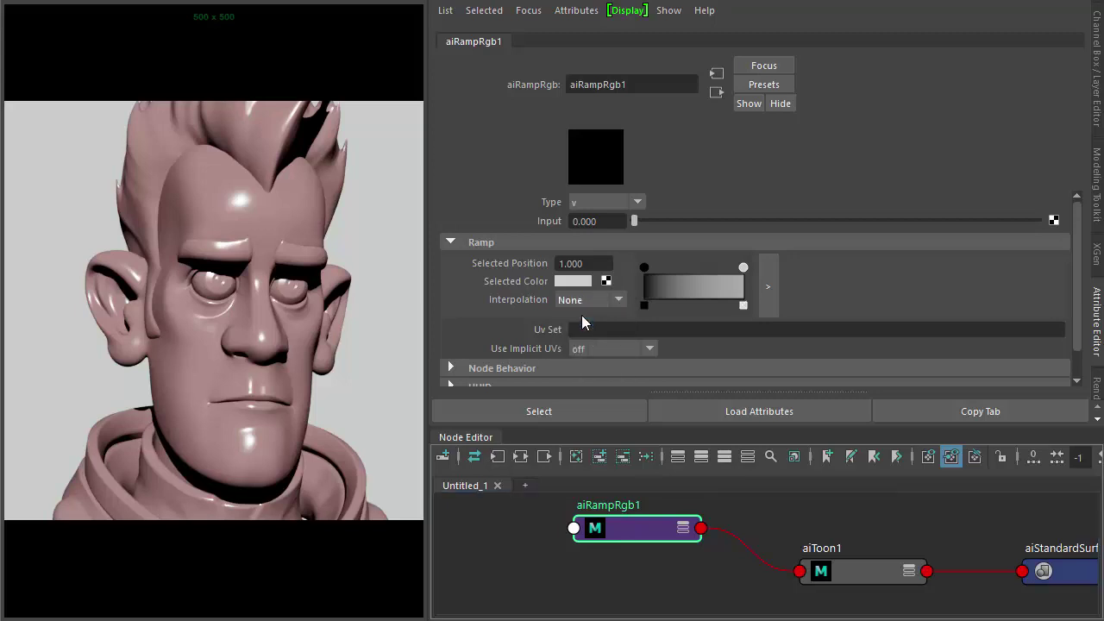
click(645, 269)
click(590, 300)
click(593, 320)
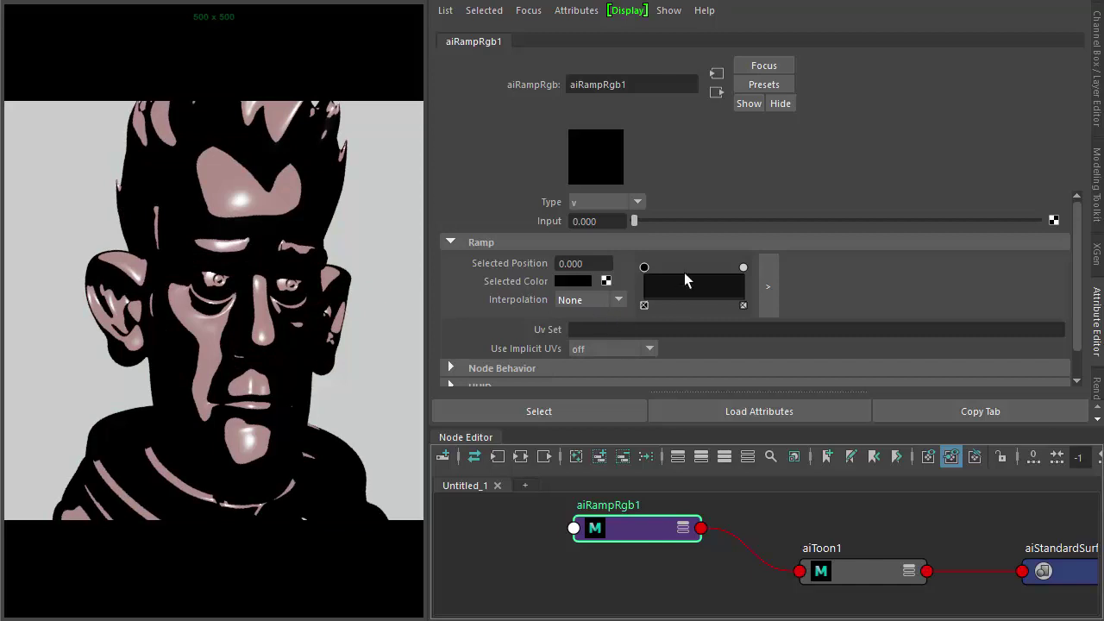
- Move the ramp's light stop to position 0.670 and recolor the black stop dark brown from the color history
drag(743, 268, 711, 268)
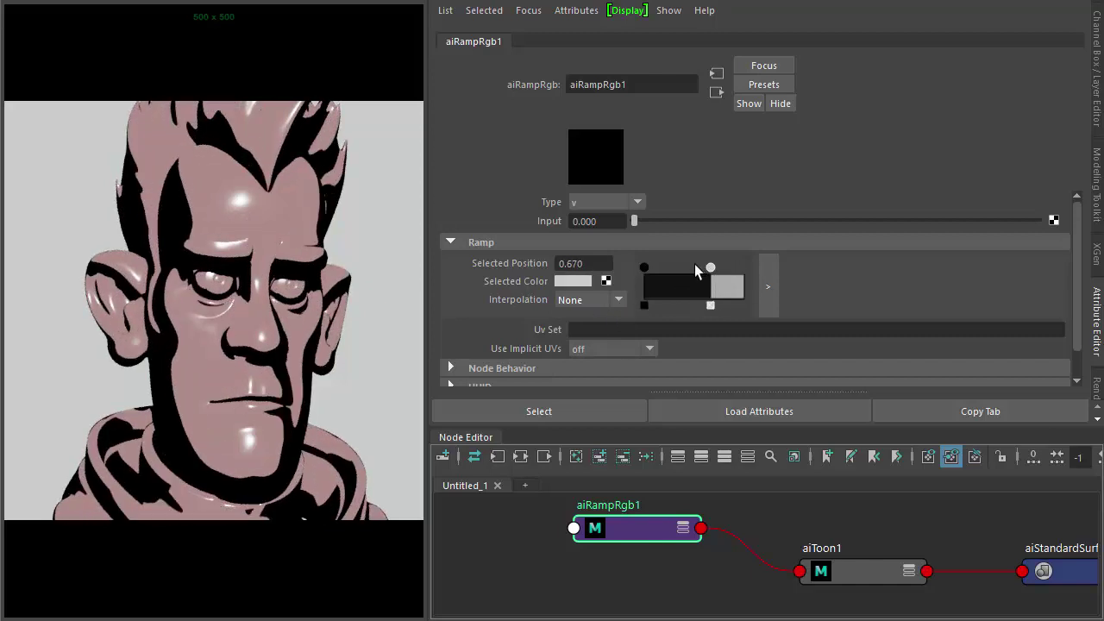
click(644, 268)
click(579, 281)
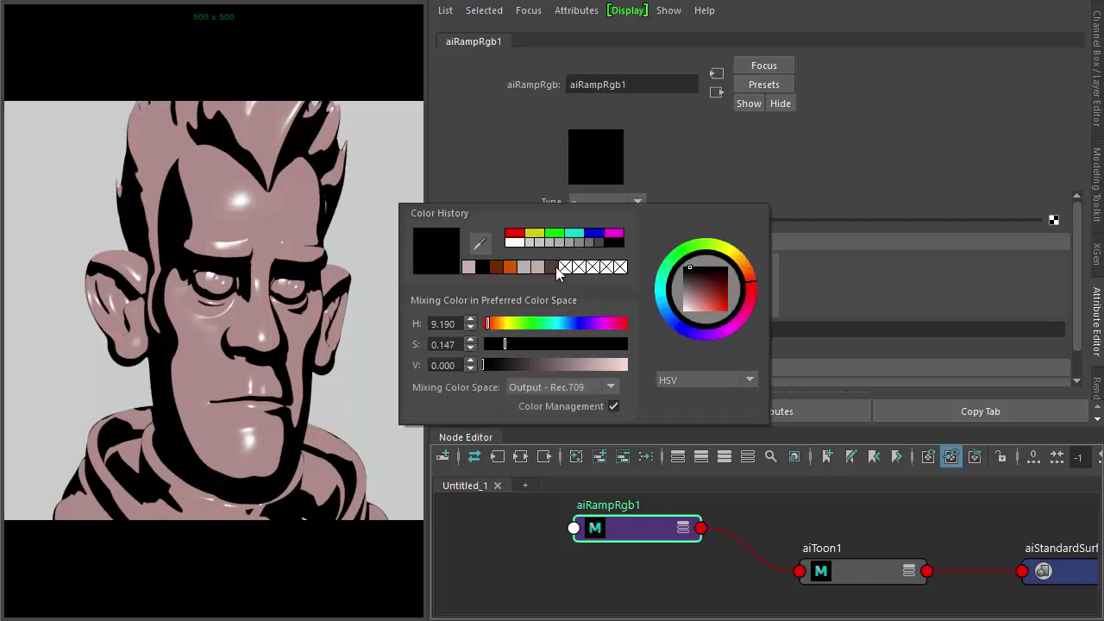
click(553, 268)
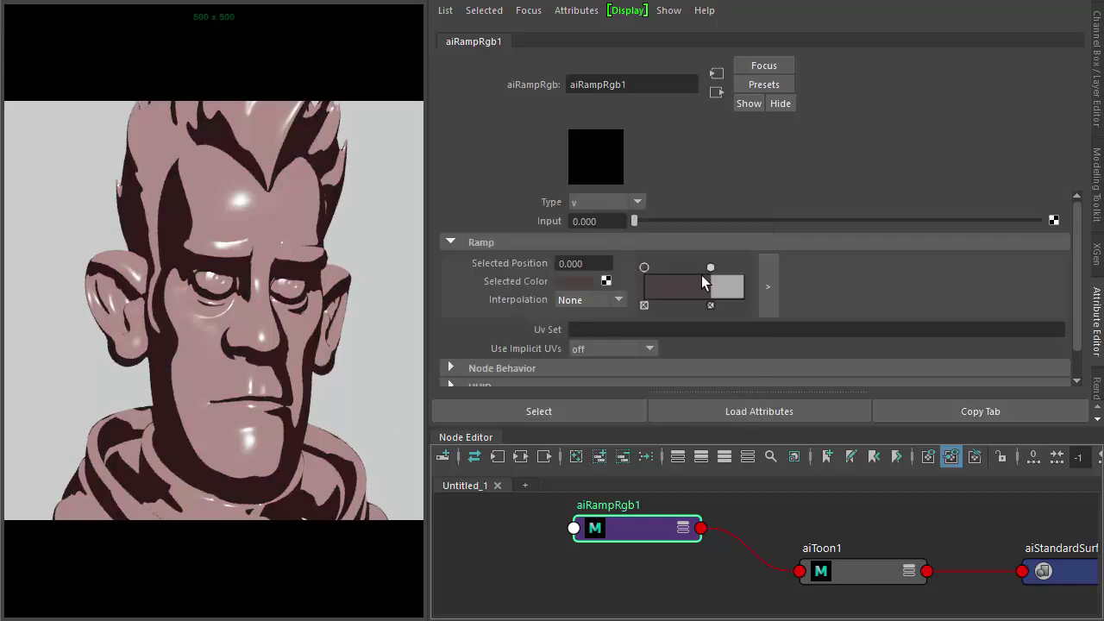
- Add a light beige middle stop at position 0.409 to the ramp and move the lightest stop to 0.730
click(585, 282)
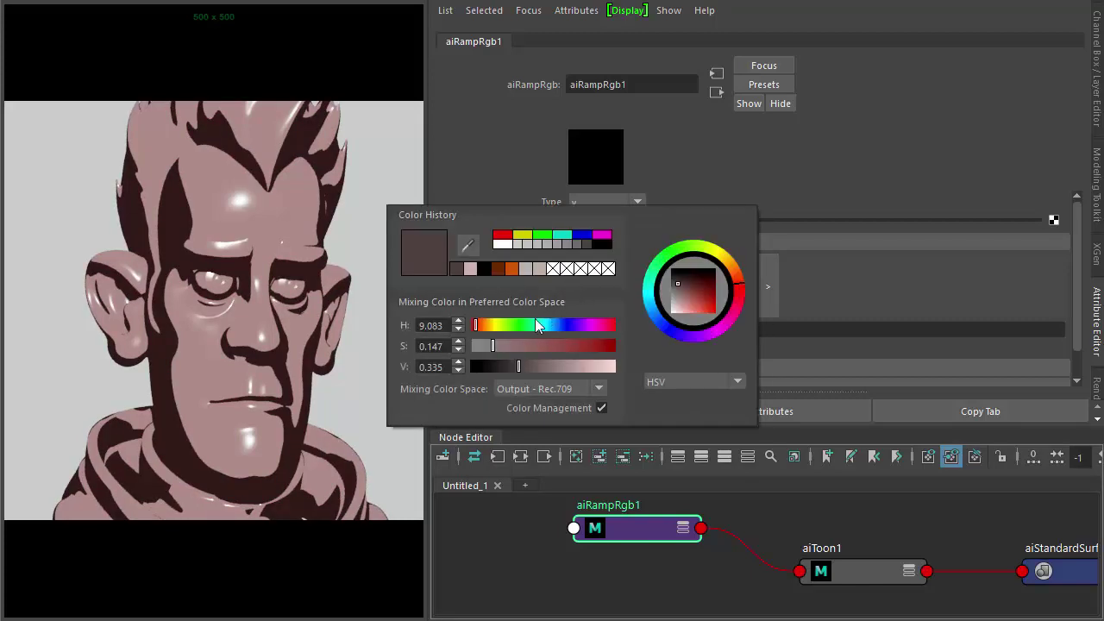
click(522, 269)
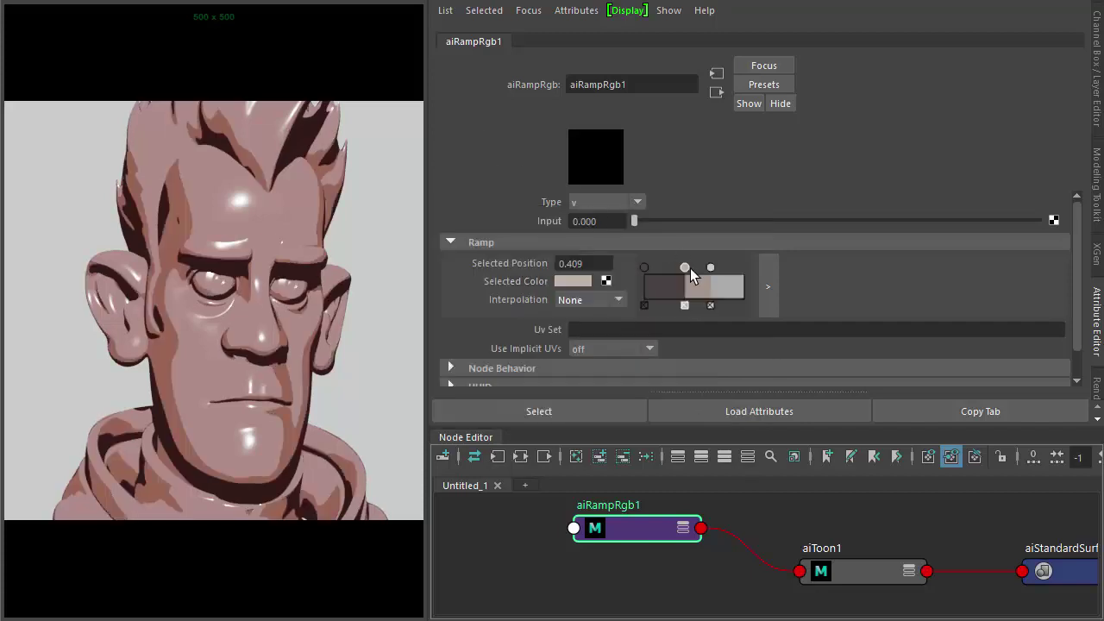
drag(684, 268, 716, 268)
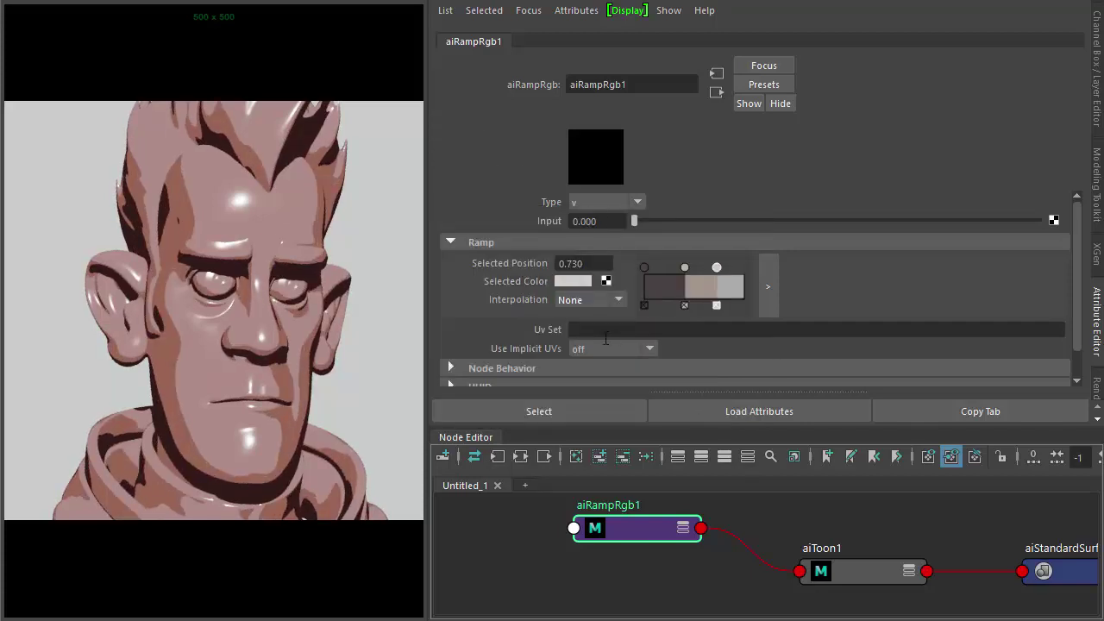
- Rename the ramp node connected to aiToon1 as base
double_click(637, 506)
text(base)
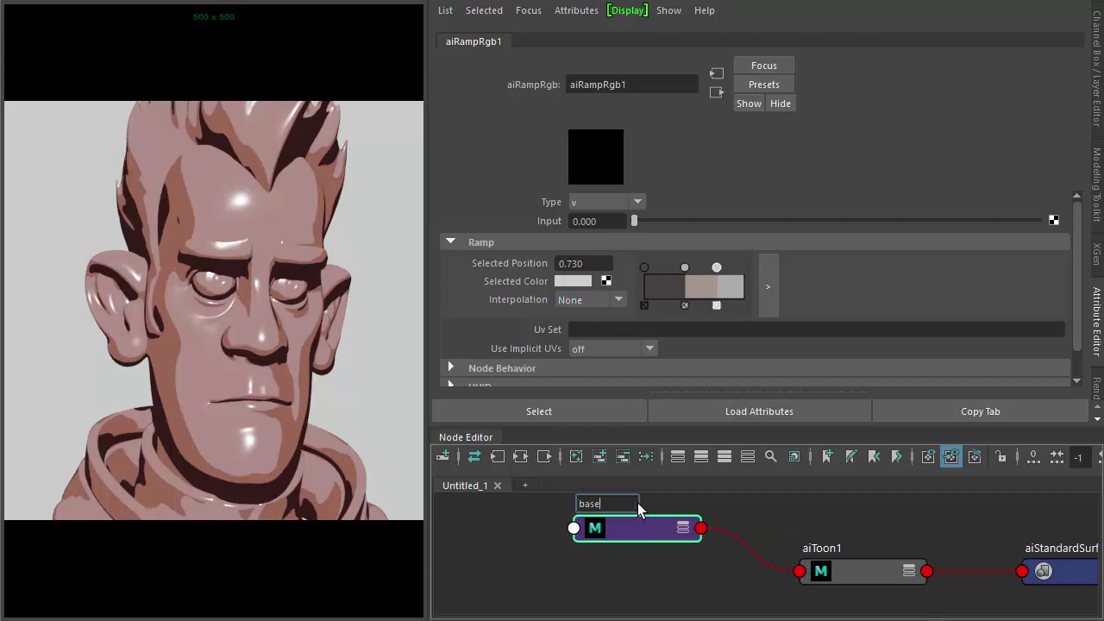
key(Return)
- Duplicate the base ramp, place the copy below it and rename the copy specular
key(ctrl+d)
middle_drag(621, 527, 612, 592)
double_click(590, 559)
text(spec)
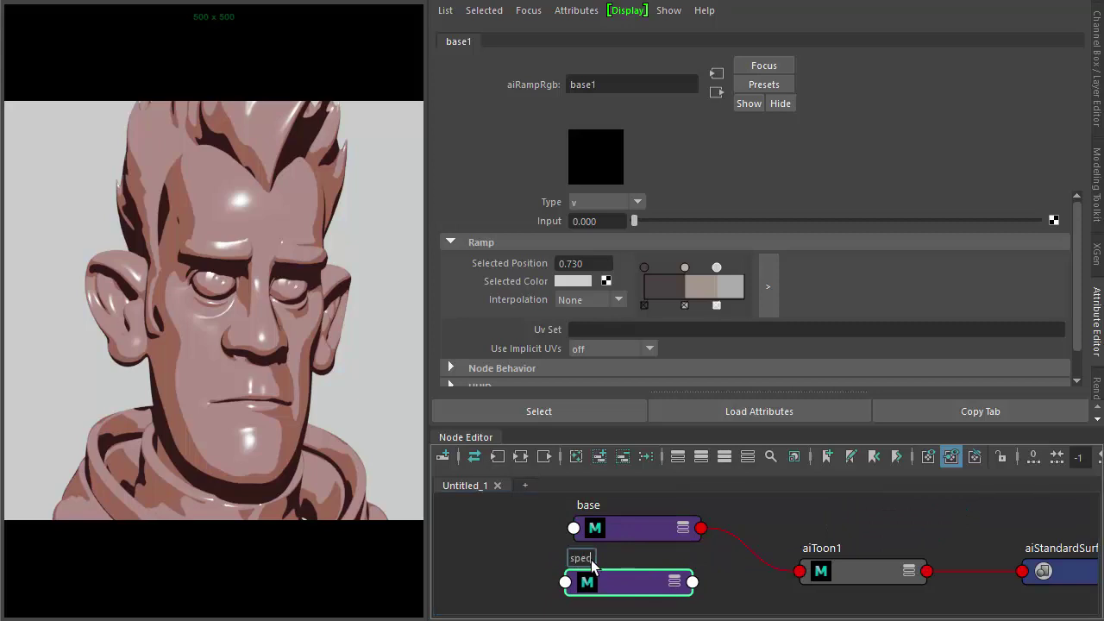
text(ular)
key(Return)
- Connect the specular ramp to the Specular Tonemap of aiToon1
click(867, 571)
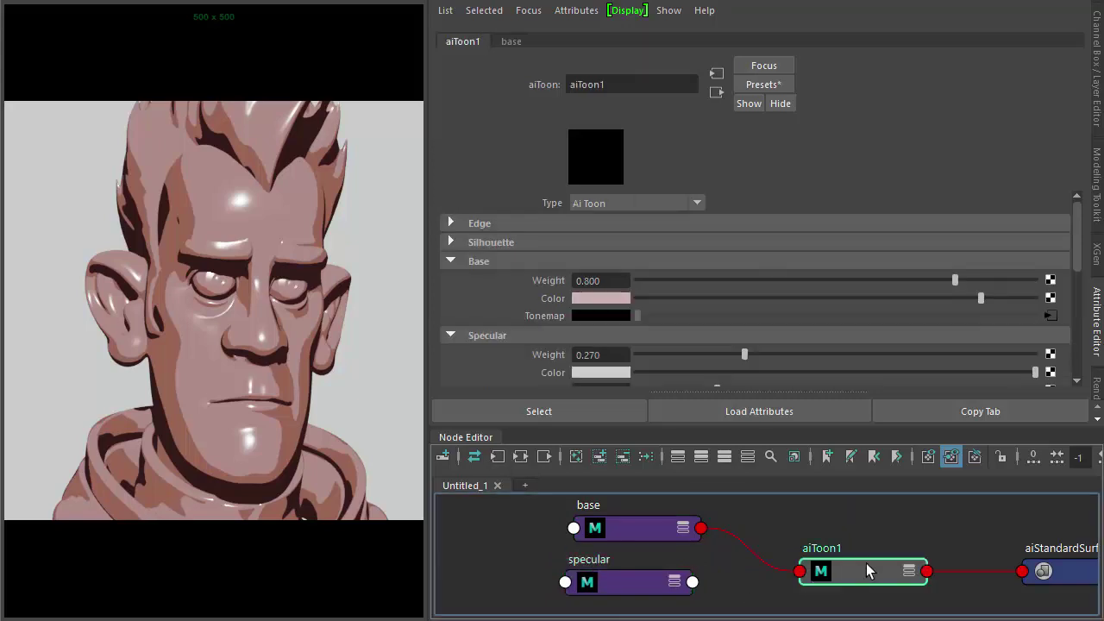
scroll(1076, 270, down, 1)
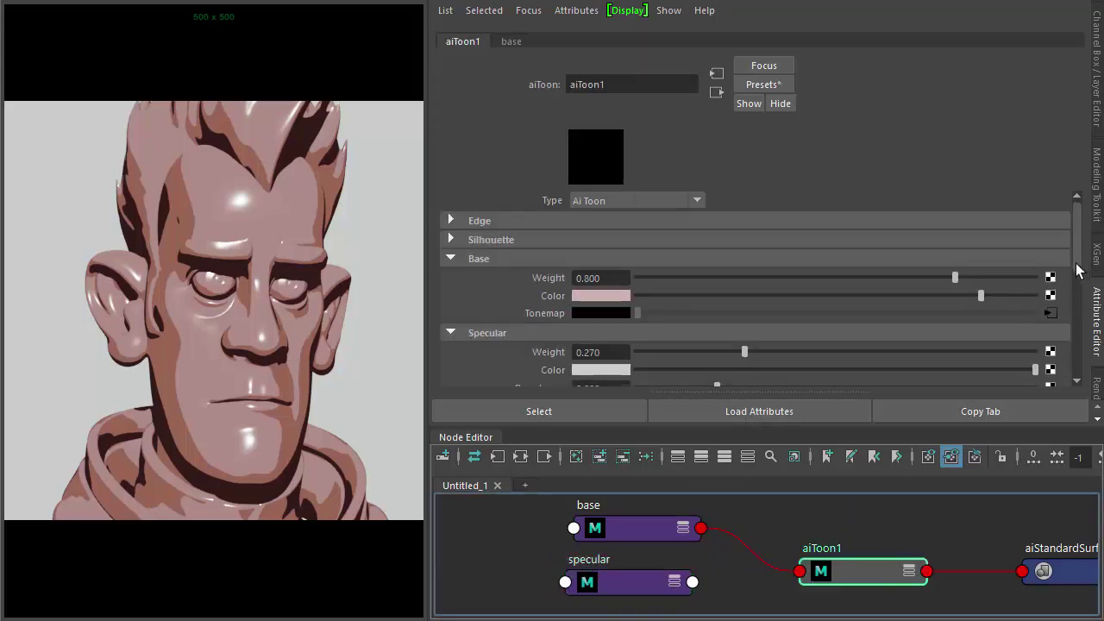
scroll(1076, 270, down, 2)
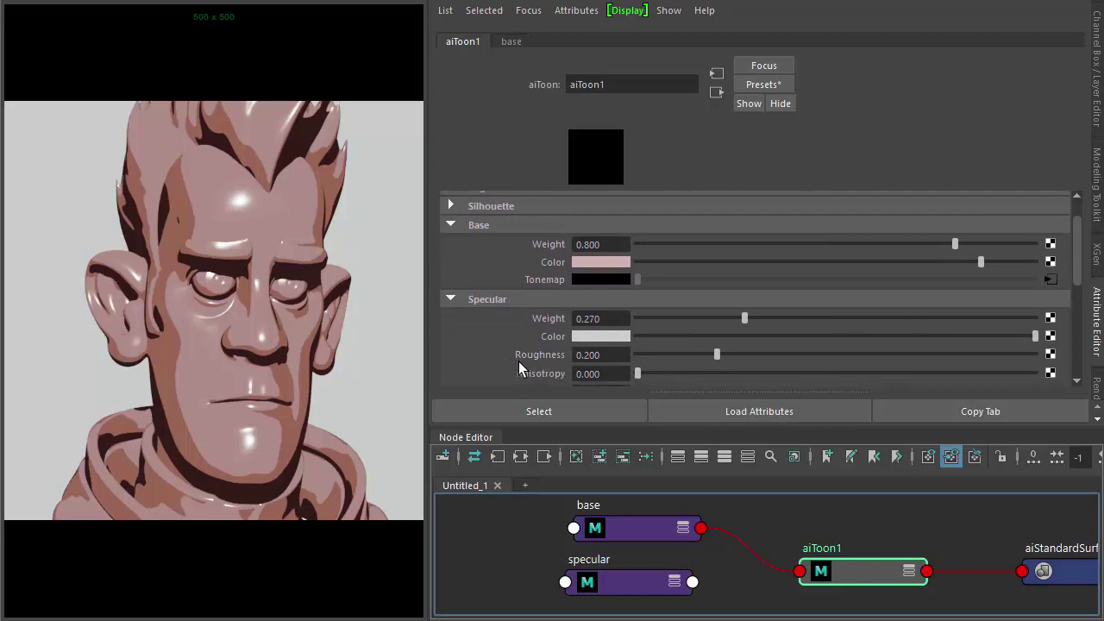
scroll(1081, 257, down, 2)
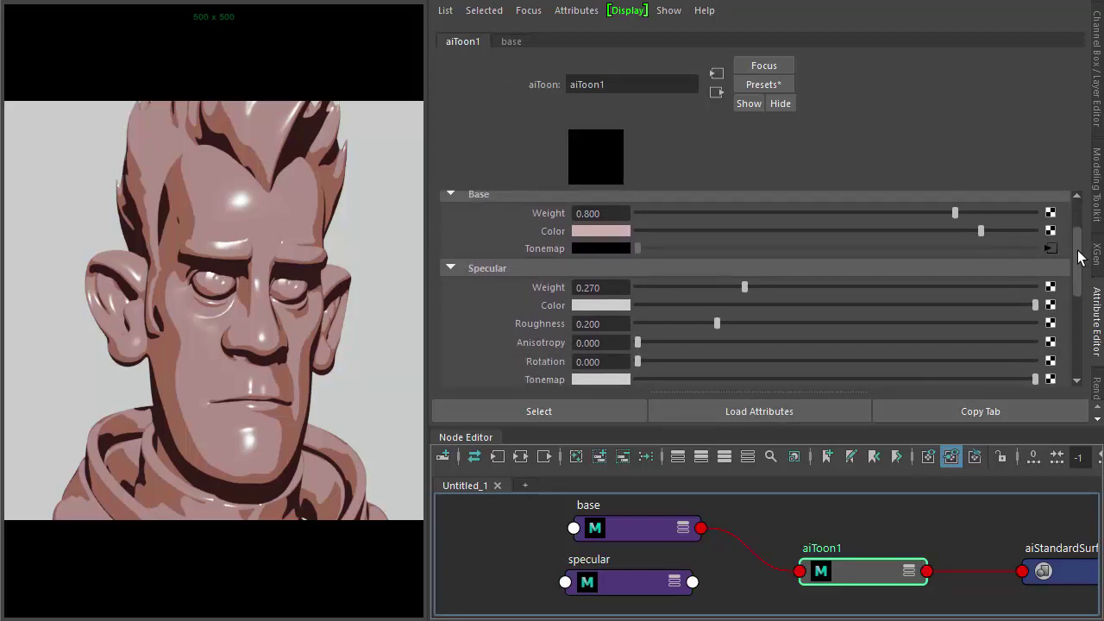
middle_drag(646, 546, 554, 382)
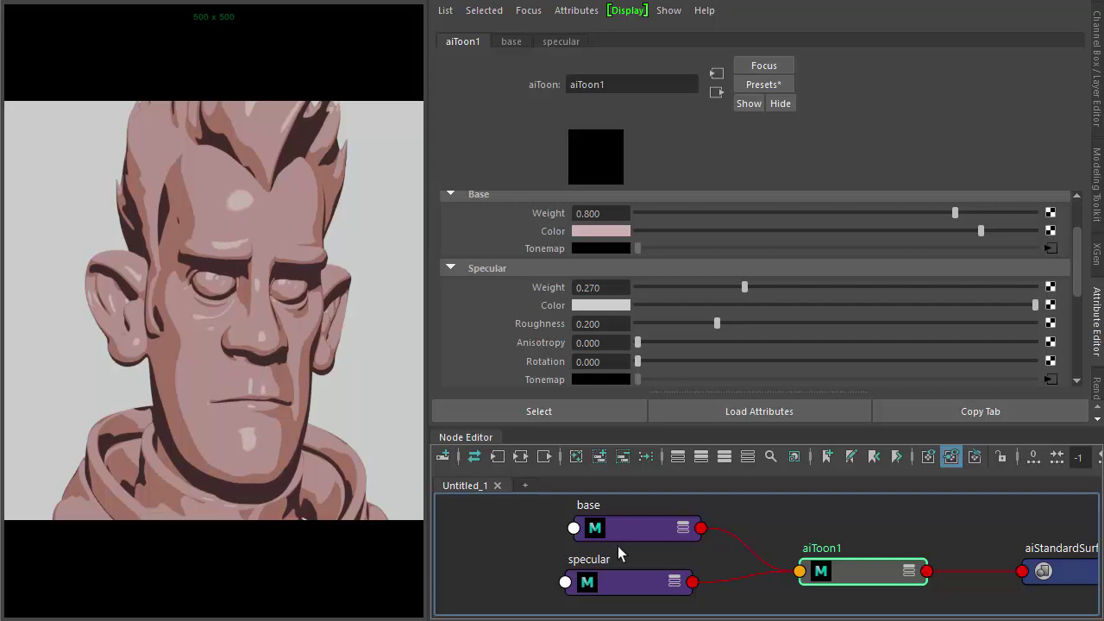
- Remove the middle stop from the specular ramp and move its light stop to position 0.261
click(576, 584)
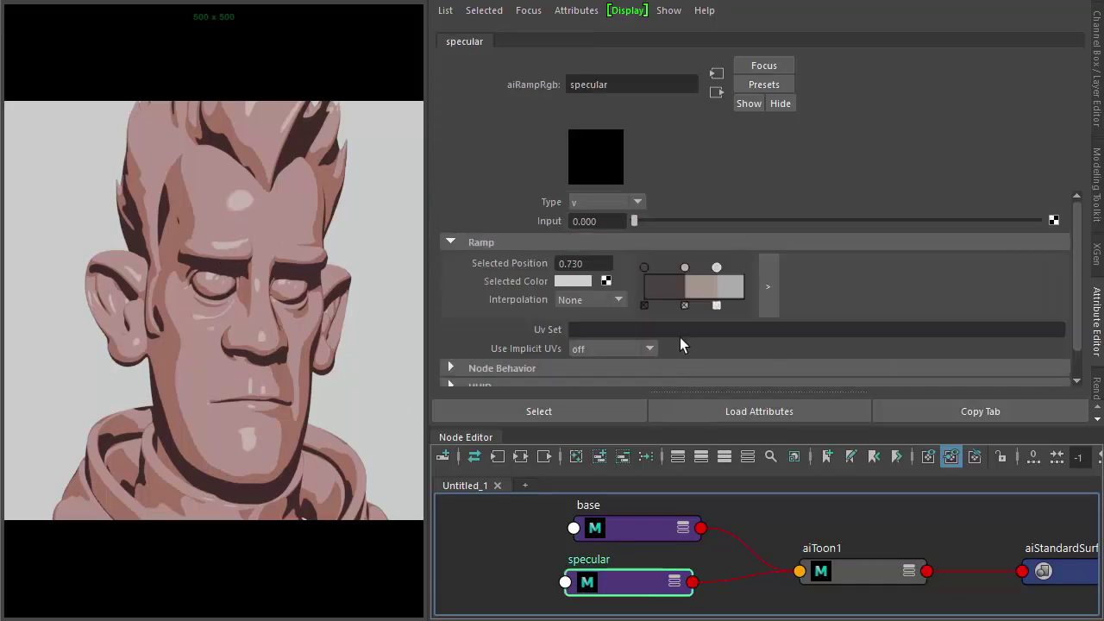
click(685, 307)
drag(719, 273, 659, 272)
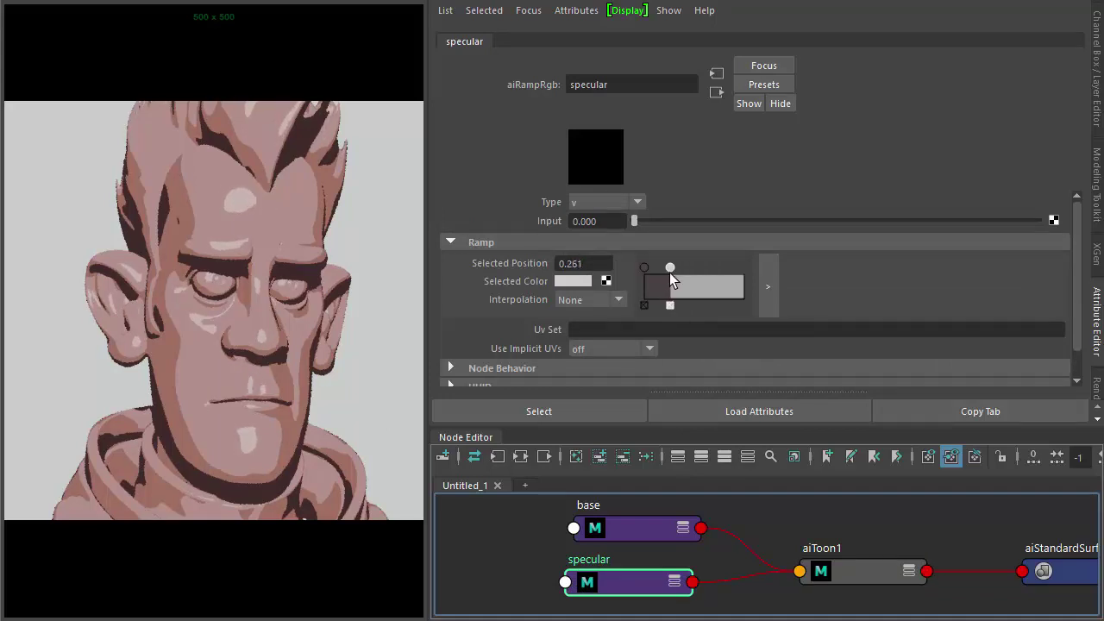
- Set the specular roughness of aiToon1 to 0.242 and rename the shader as skin
click(850, 571)
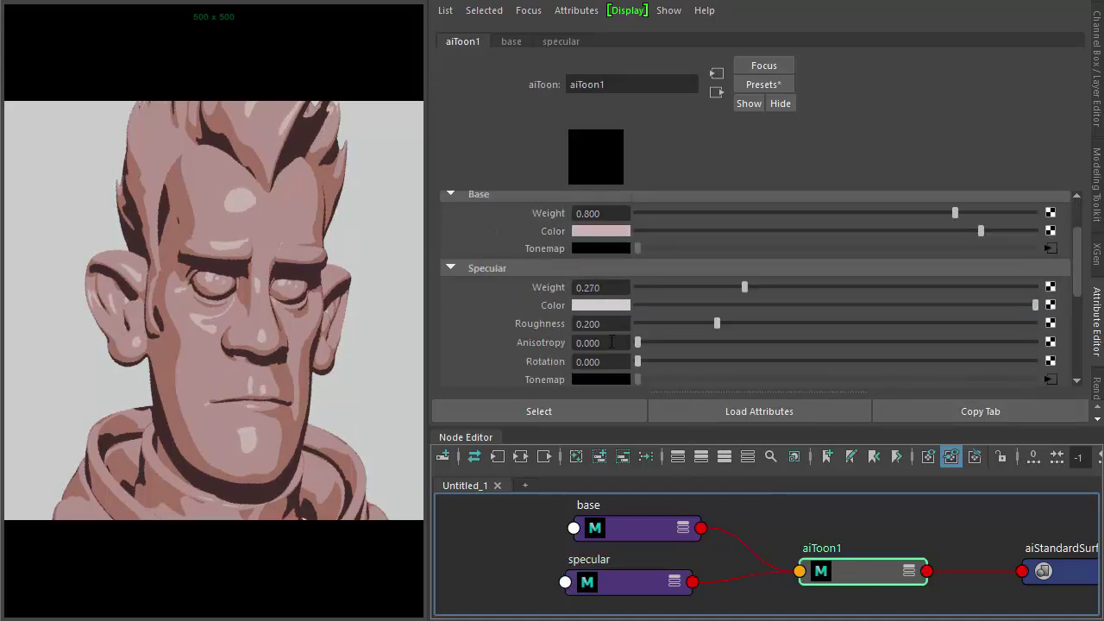
mouse_move(712, 321)
mouse_down()
mouse_move(818, 333)
mouse_move(681, 325)
mouse_move(742, 328)
mouse_move(733, 328)
mouse_up()
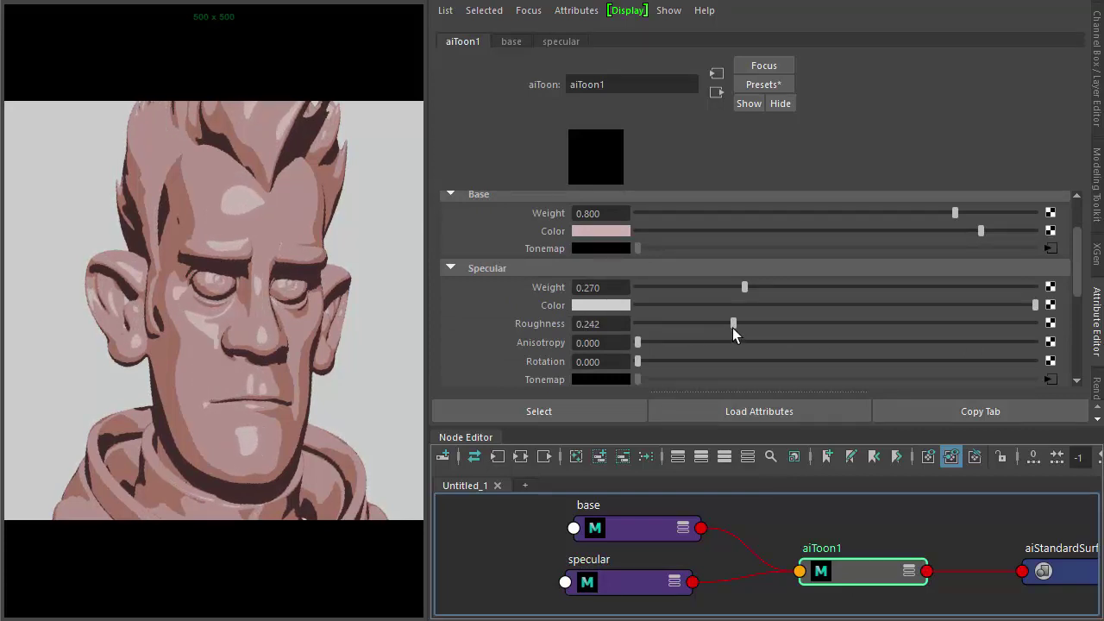
drag(718, 425, 717, 341)
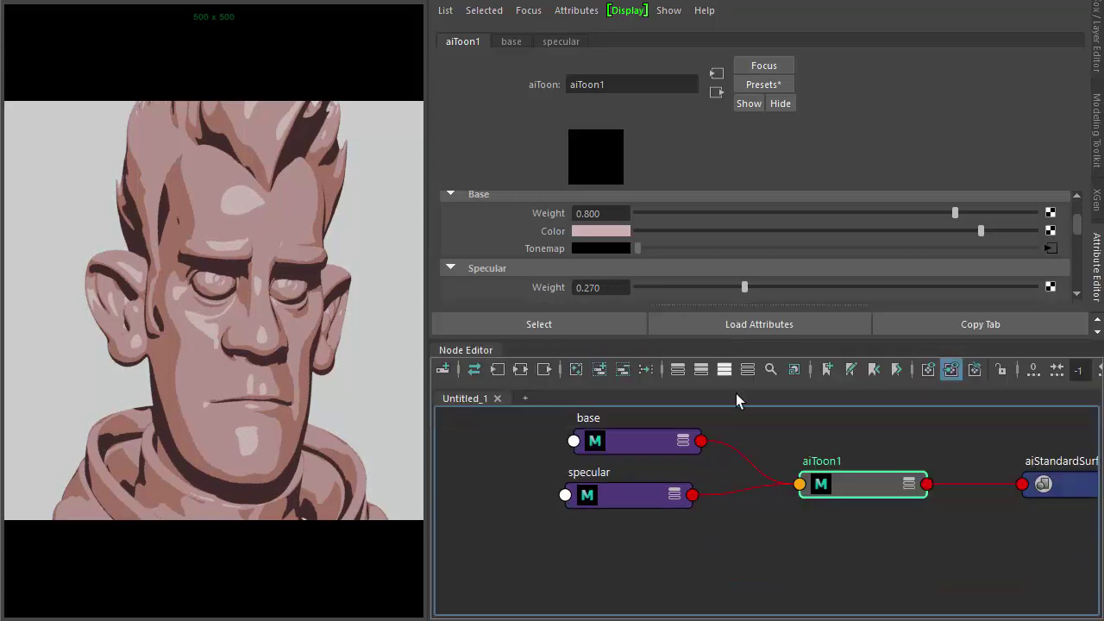
double_click(821, 462)
text(skin)
key(Return)
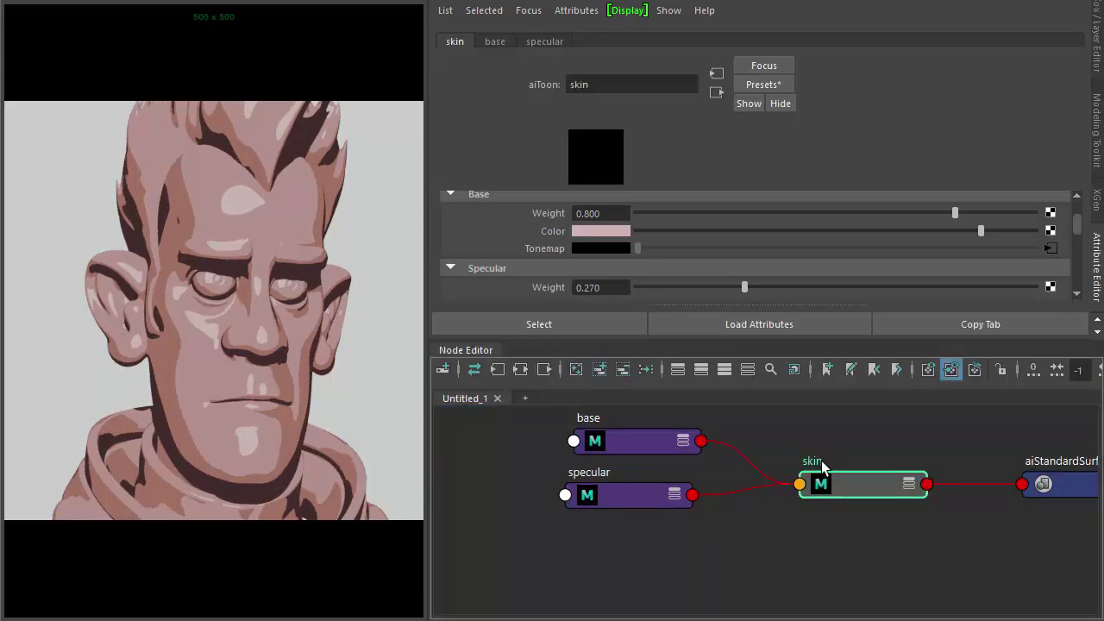
- Duplicate the skin shader, place the copy below it and rename the copy hair
key(ctrl+d)
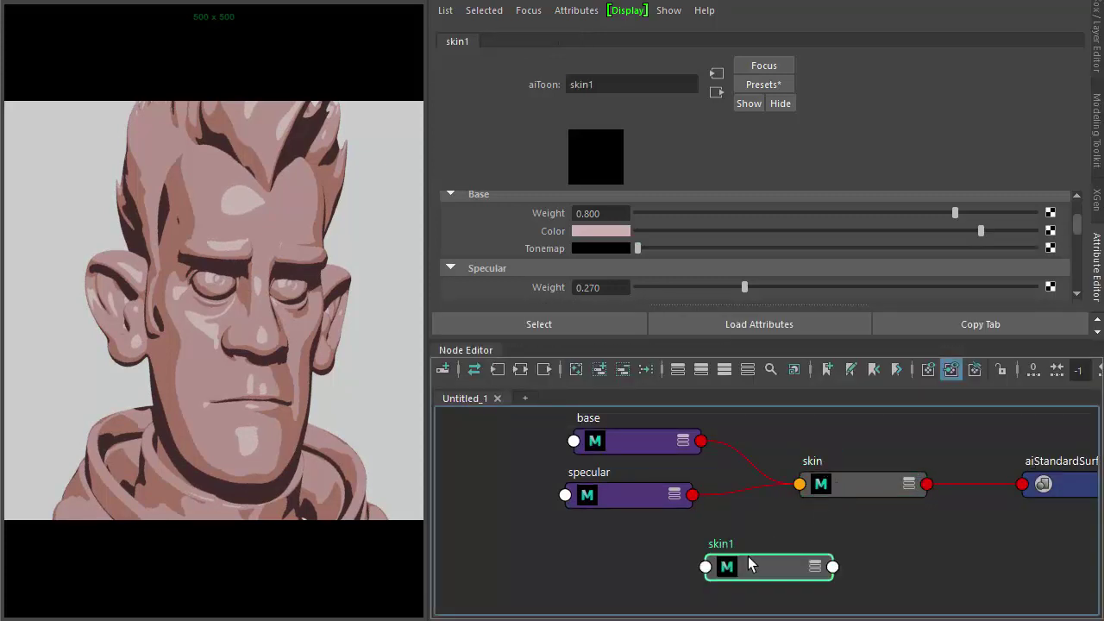
drag(757, 558, 799, 555)
double_click(756, 542)
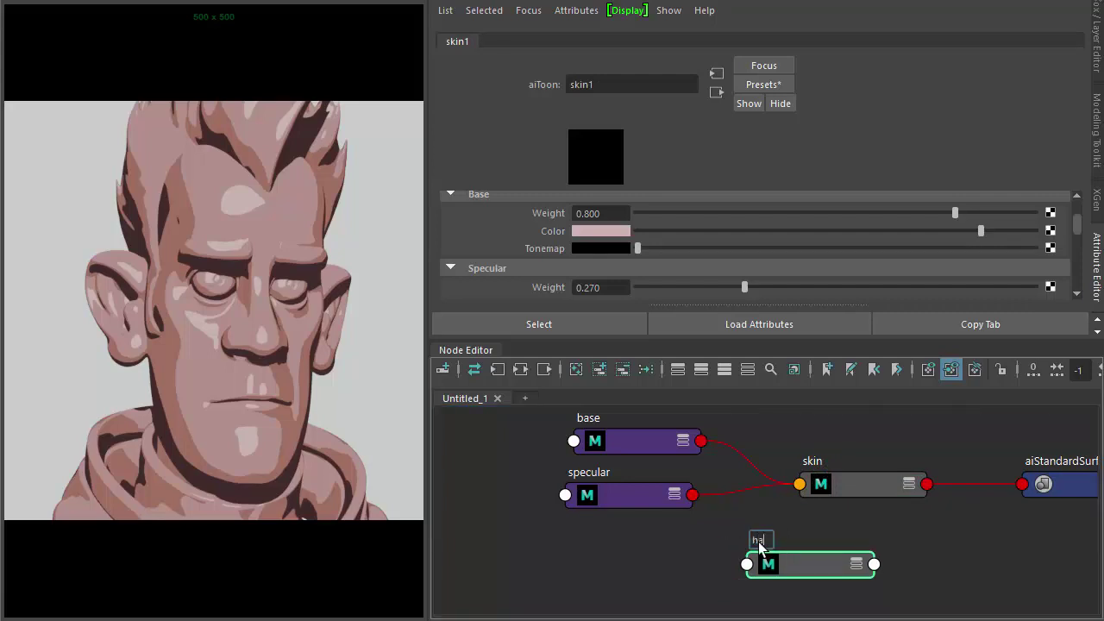
key(Return)
drag(788, 566, 820, 562)
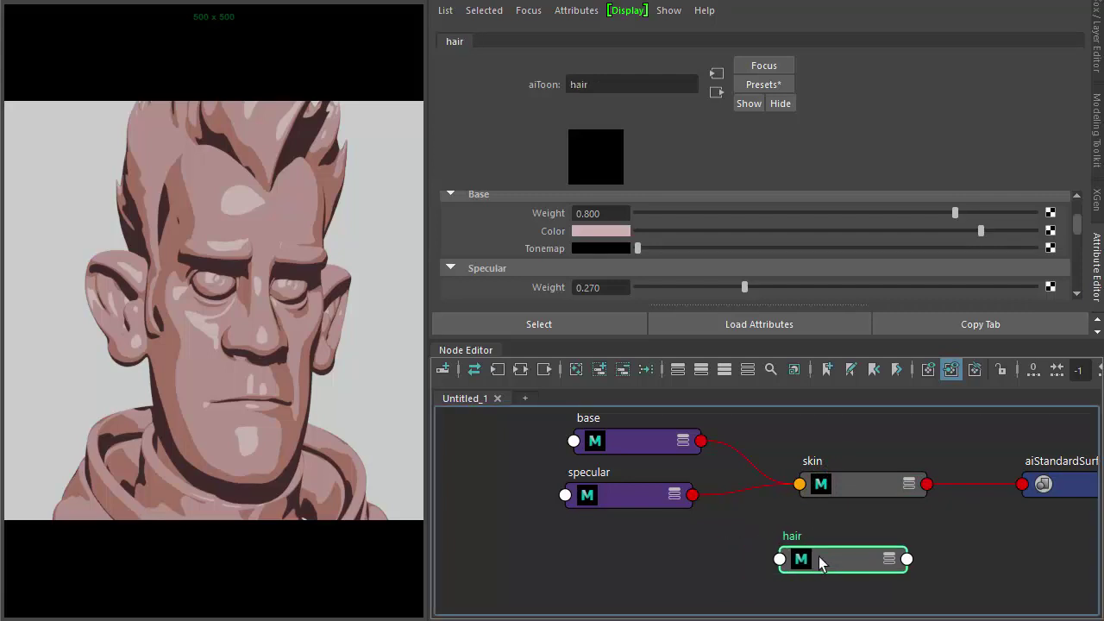
- Assign the hair shader to both eyebrows and the hair mesh, and place its node below skin
click(225, 251)
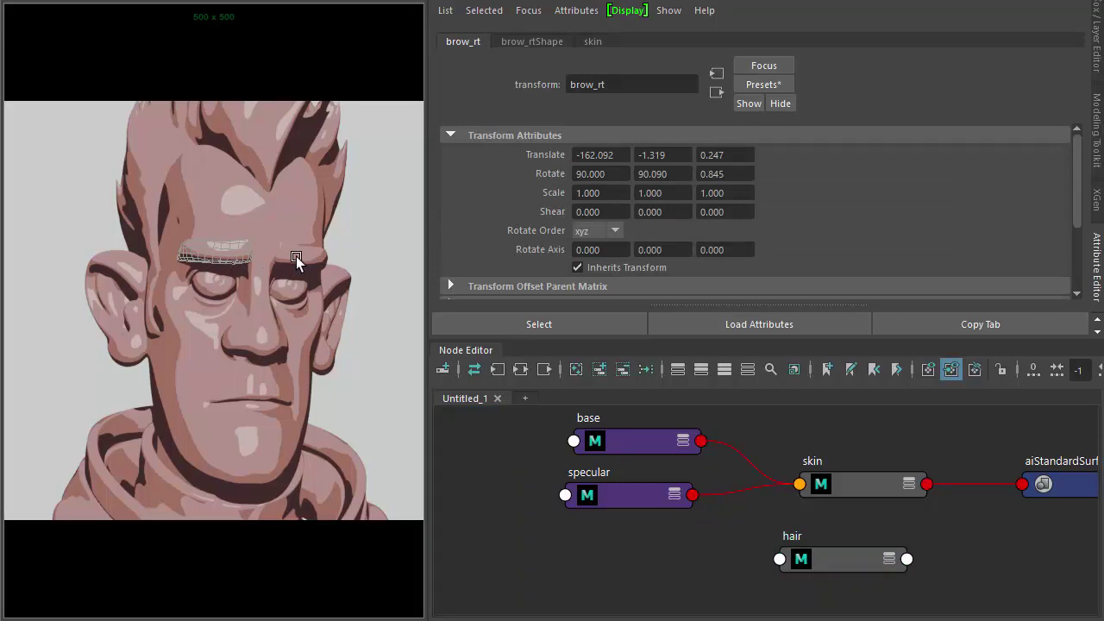
shift+click(276, 140)
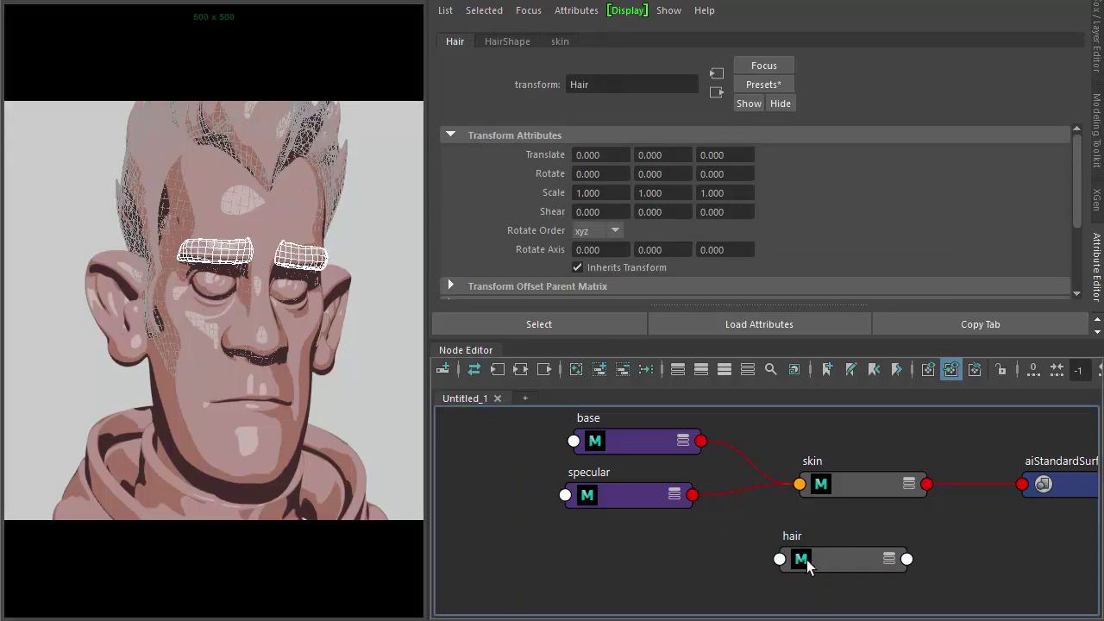
mouse_move(807, 556)
right_down()
mouse_move(802, 437)
mouse_move(759, 313)
mouse_move(794, 233)
right_up()
click(860, 564)
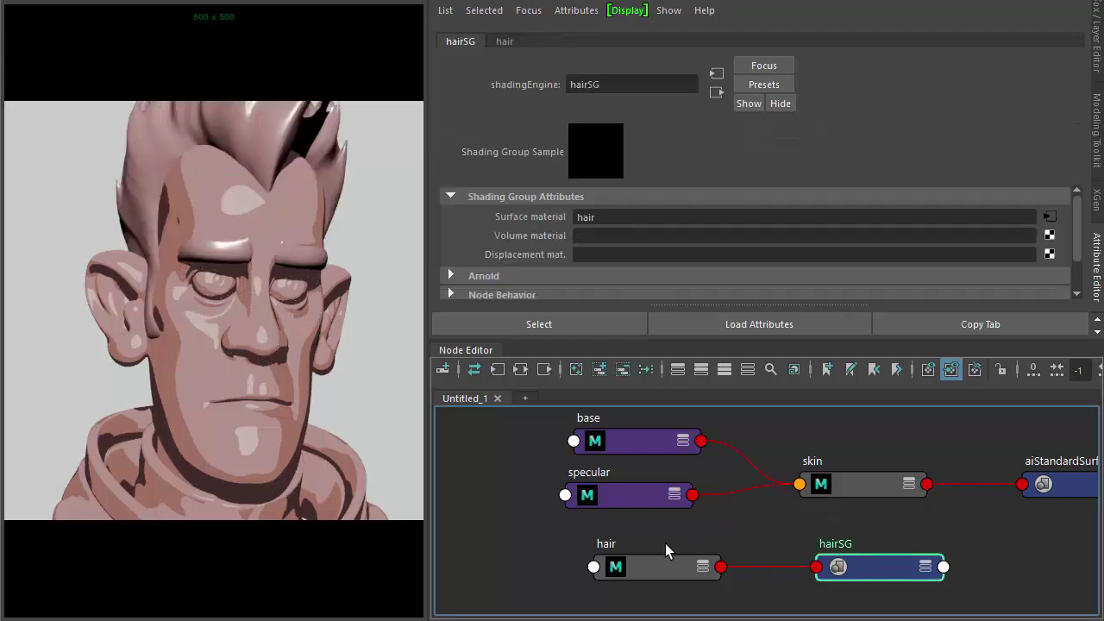
drag(665, 561, 861, 566)
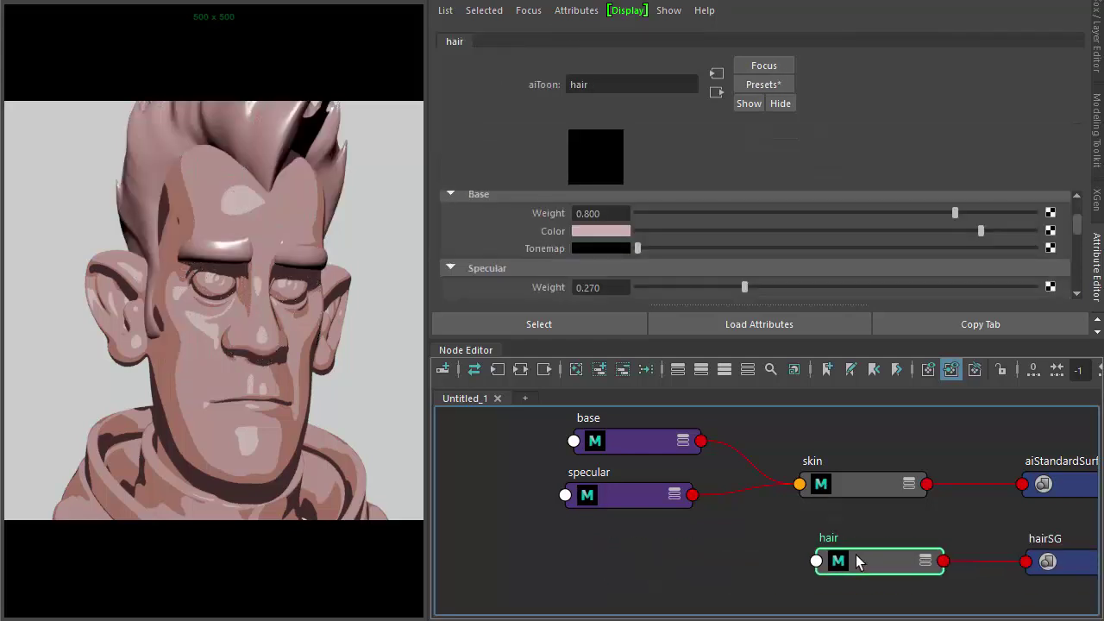
- Darken the hair shader's base color to dark brown and connect the base and specular ramps to its matching tonemaps
click(665, 233)
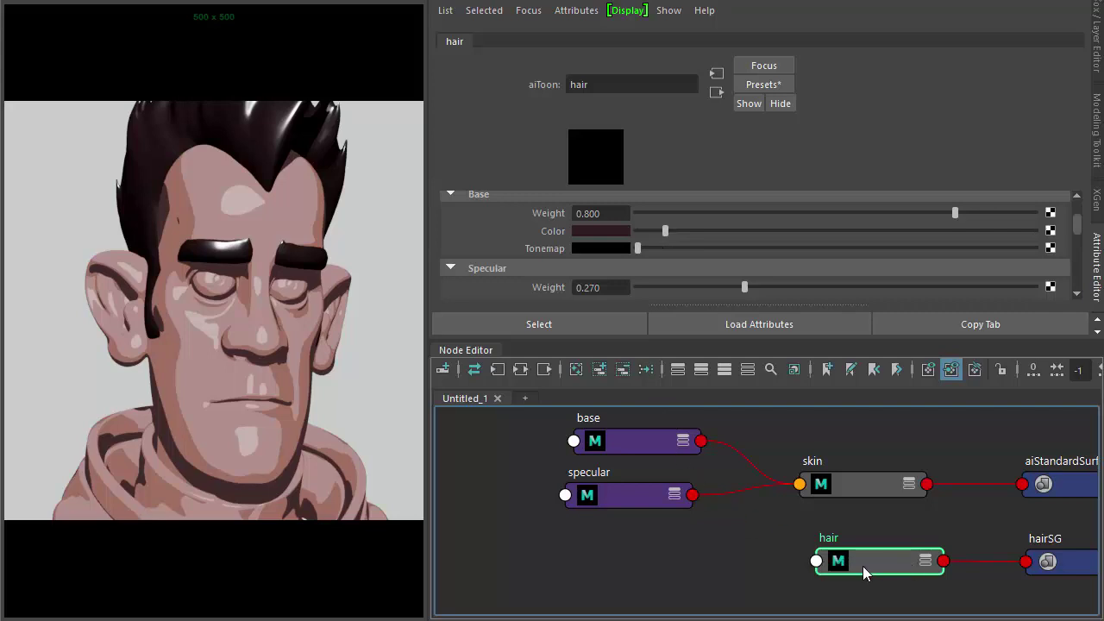
middle_drag(642, 445, 558, 249)
scroll(528, 282, down, 3)
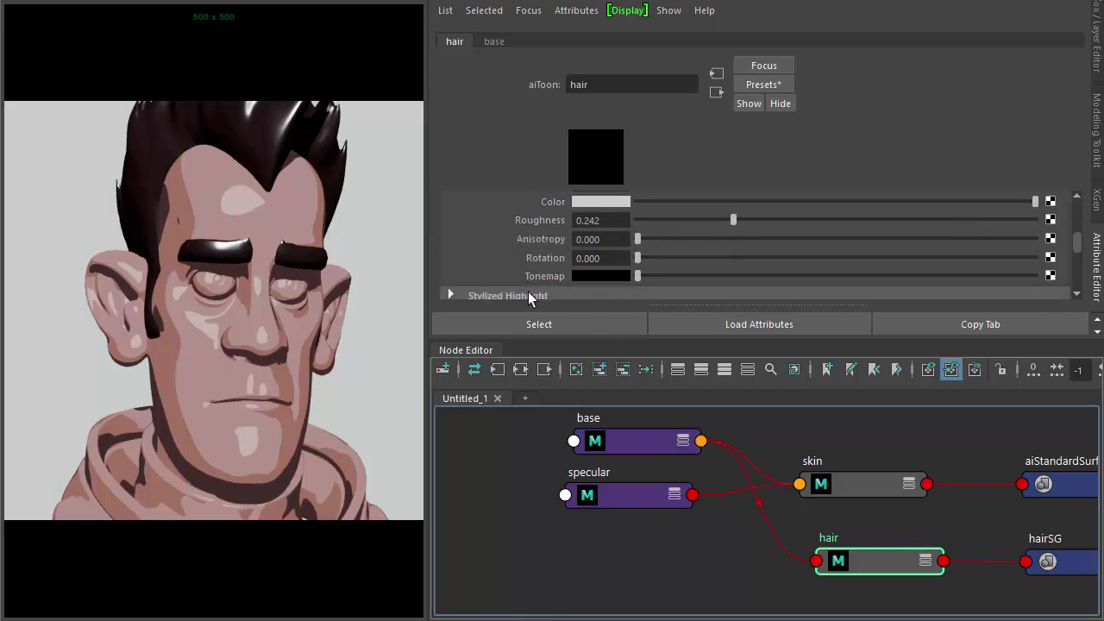
middle_drag(569, 289, 568, 286)
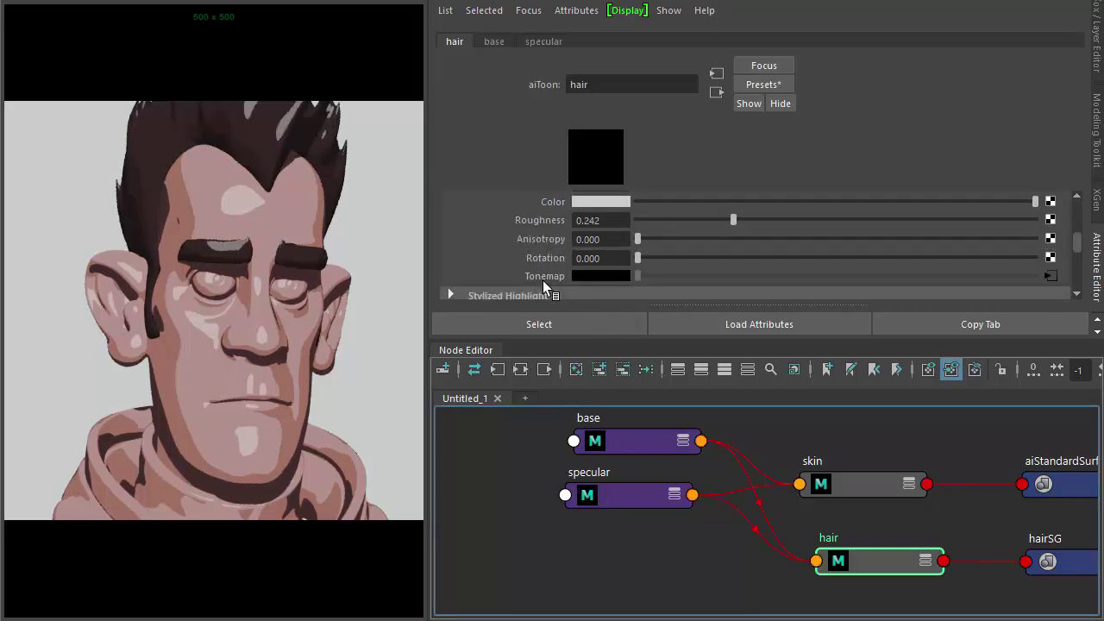
- Expand the hair node to show its connected attributes and move the skin and hair nodes higher in the graph
click(925, 561)
drag(896, 555, 898, 510)
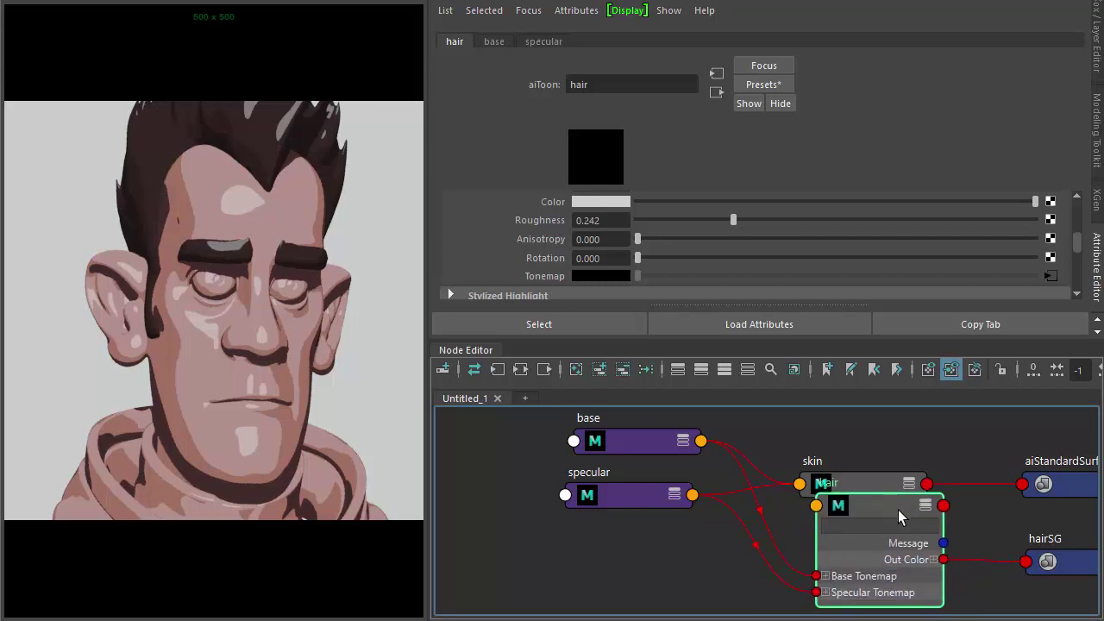
drag(880, 468, 880, 413)
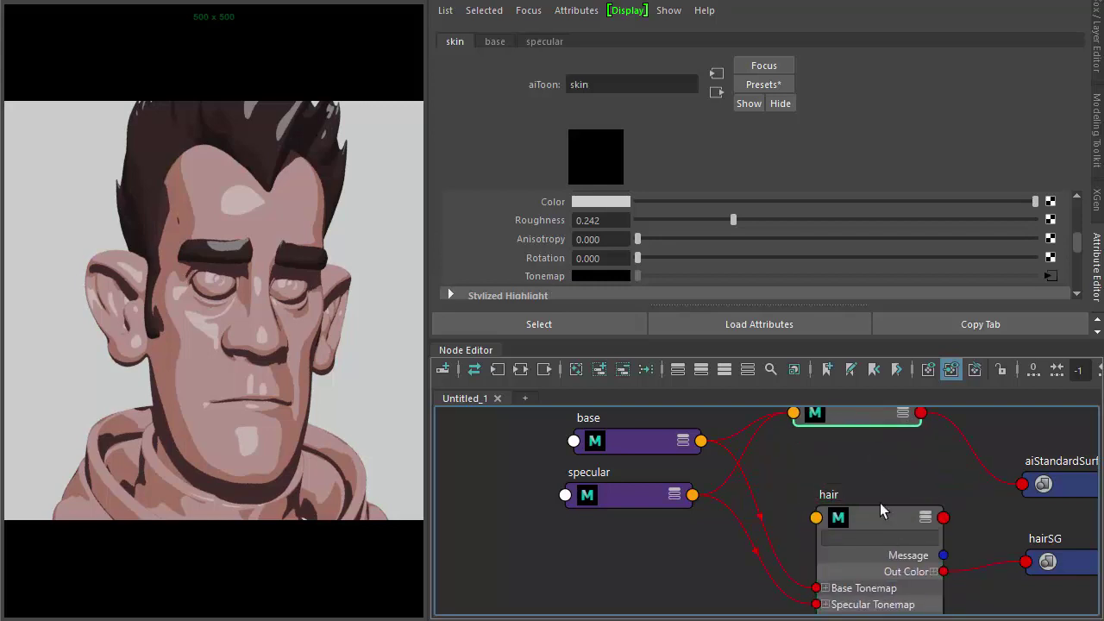
drag(880, 503, 884, 462)
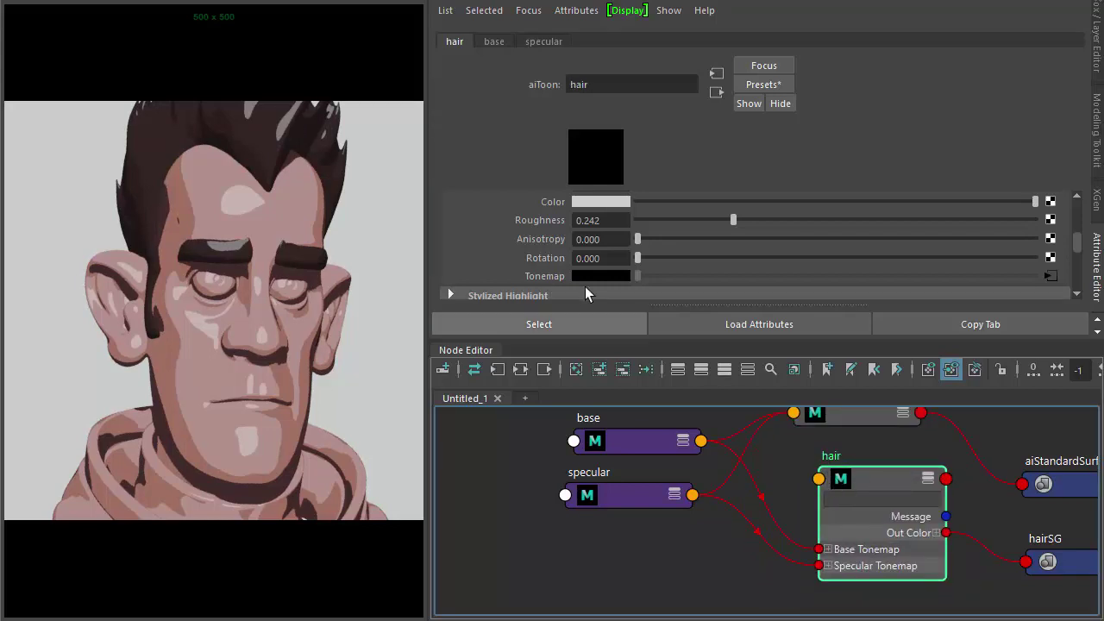
- Set the hair shader's specular weight to 0 and collapse its node
scroll(531, 234, down, 3)
drag(745, 236, 637, 236)
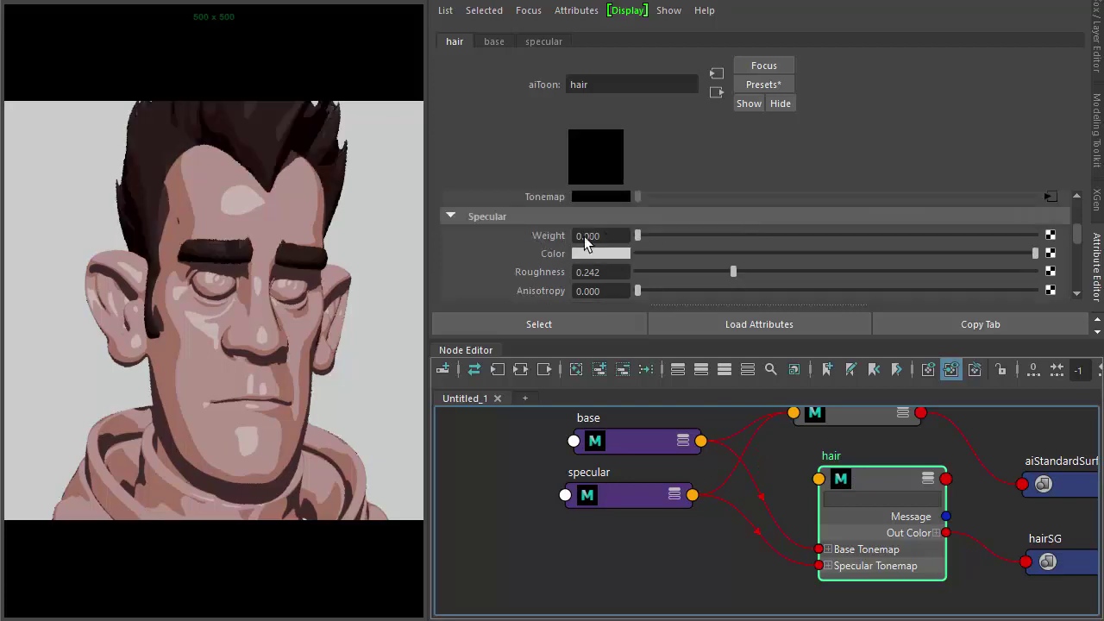
key(1)
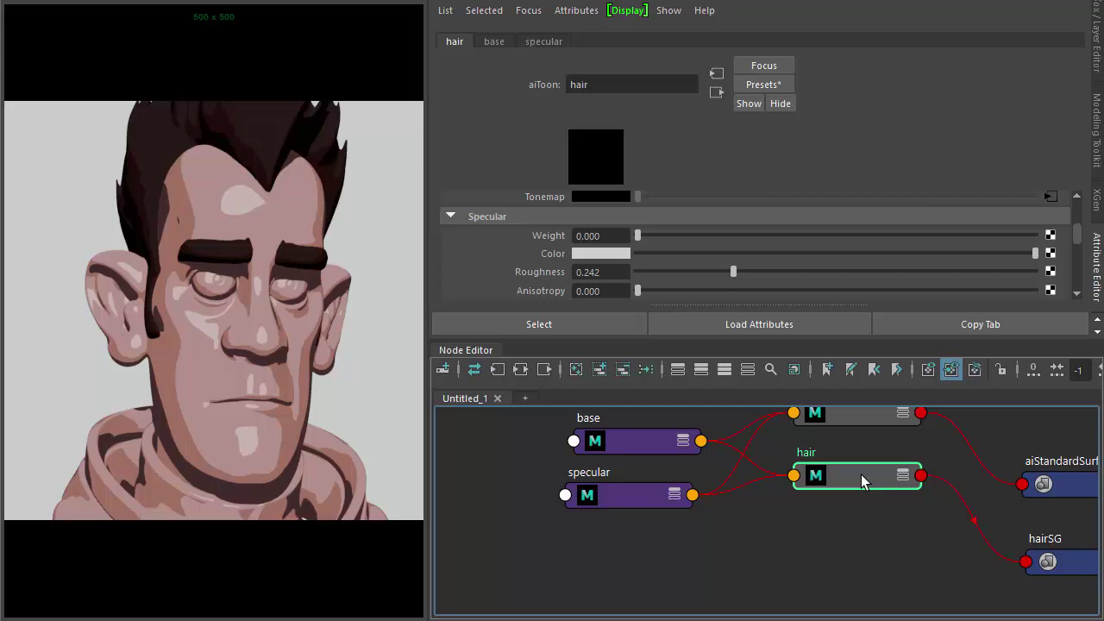
- Duplicate the hair shader, place the copy below it and rename the copy suit
key(ctrl+d)
drag(717, 569, 817, 550)
double_click(818, 536)
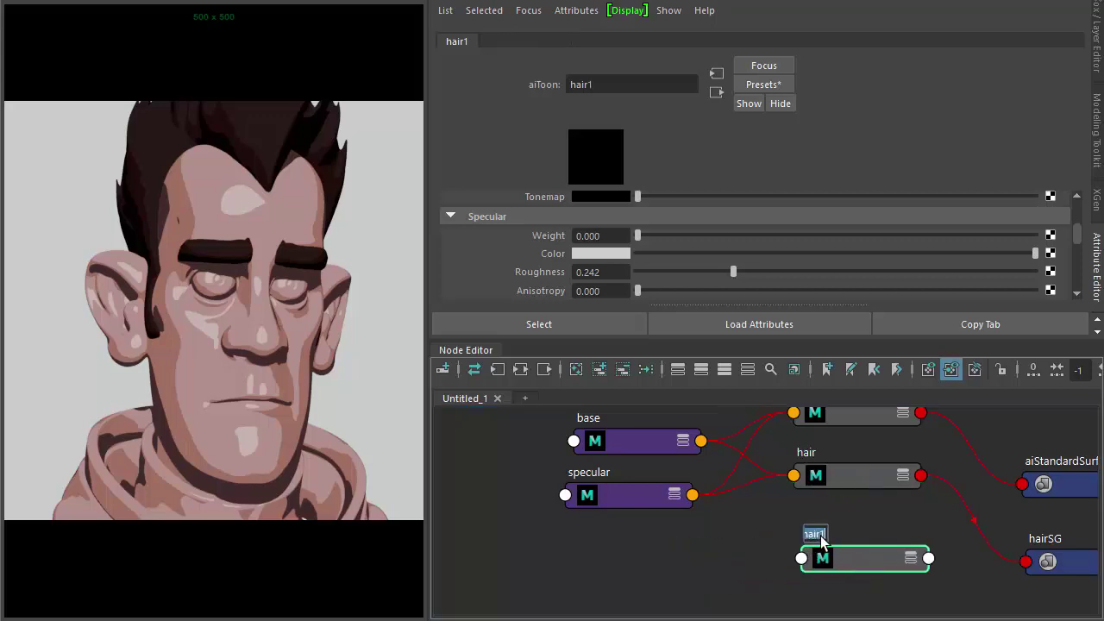
key(Return)
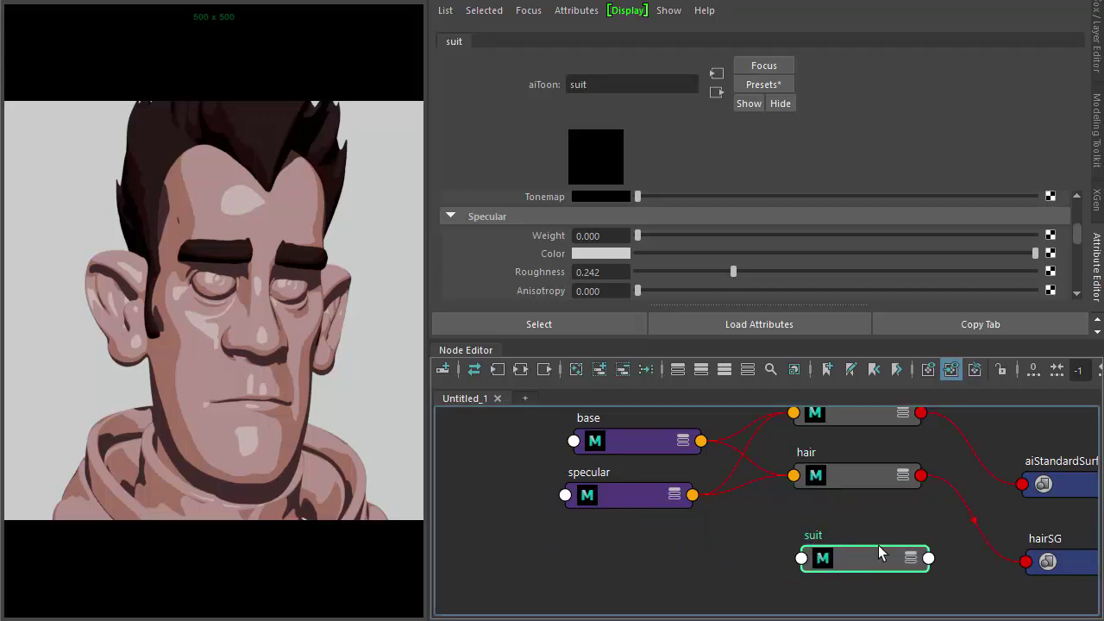
- Connect the base ramp to the suit shader's Base Tonemap and the specular ramp to its Specular Tonemap
drag(1077, 241, 1077, 216)
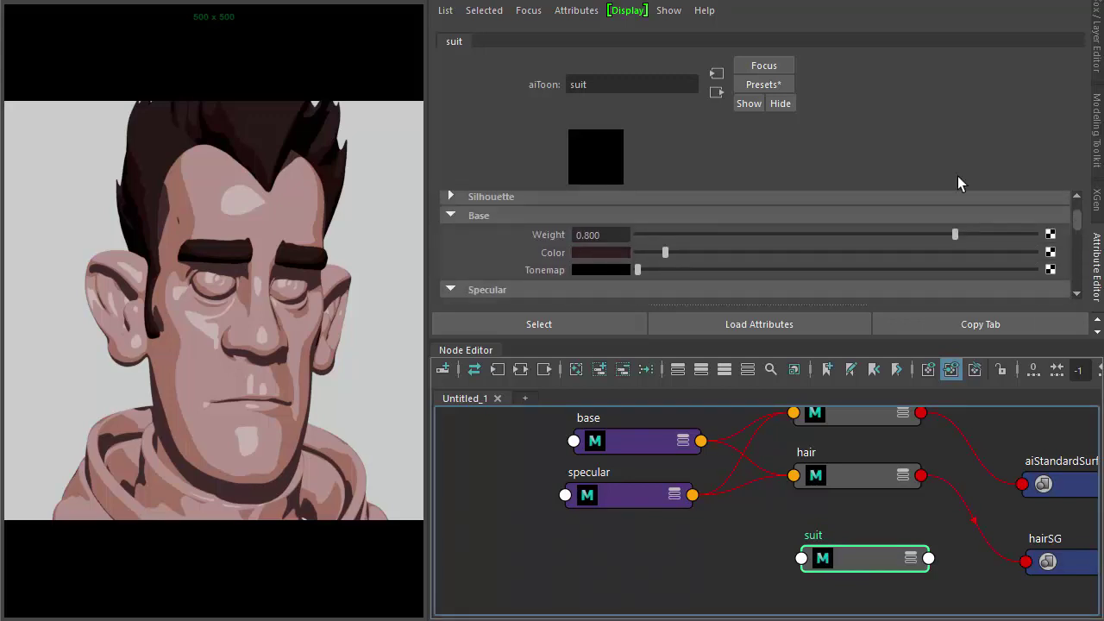
middle_drag(590, 335, 540, 271)
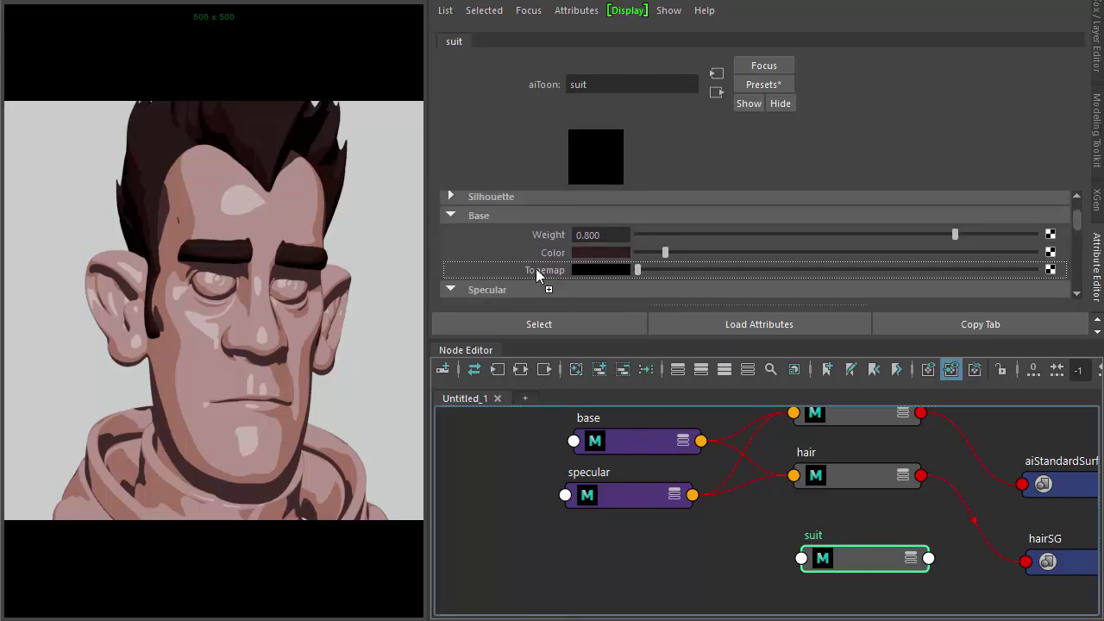
click(808, 604)
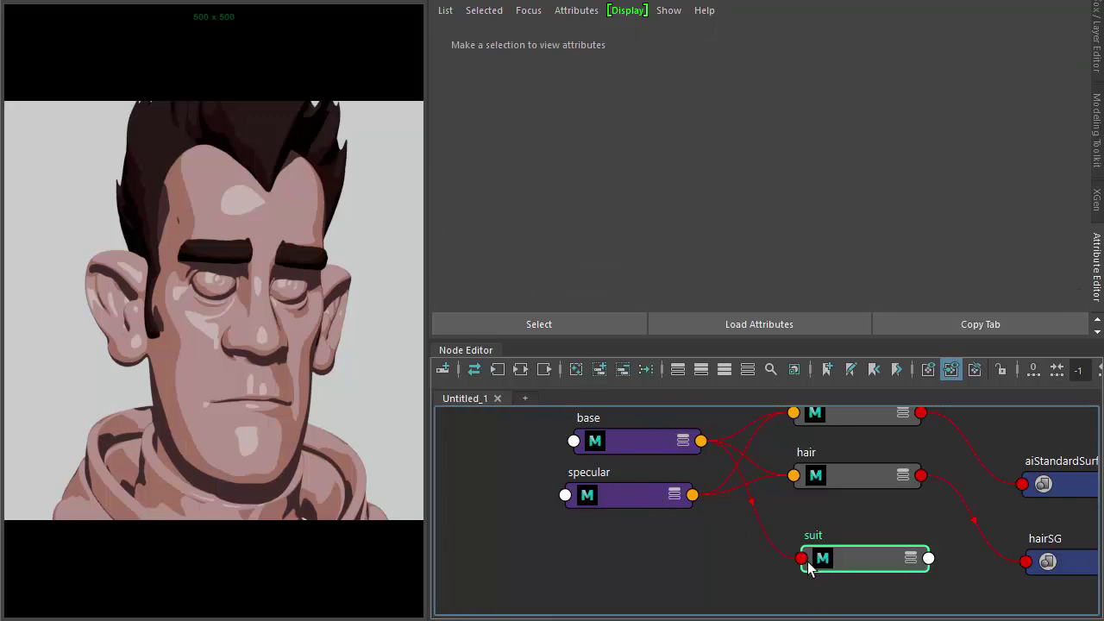
click(862, 563)
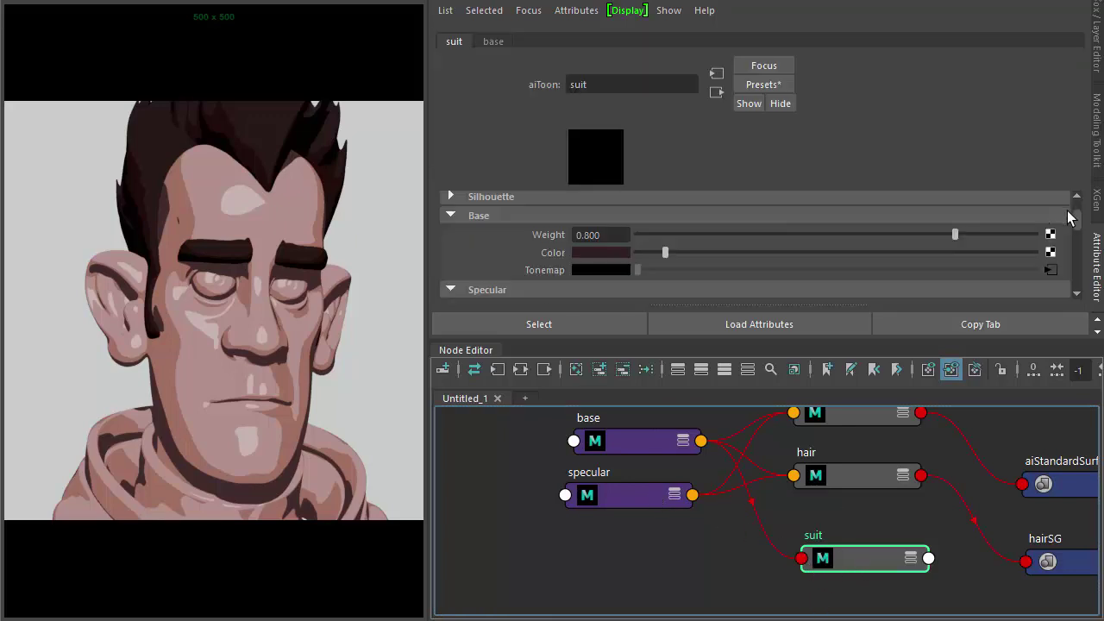
drag(1076, 222, 1077, 239)
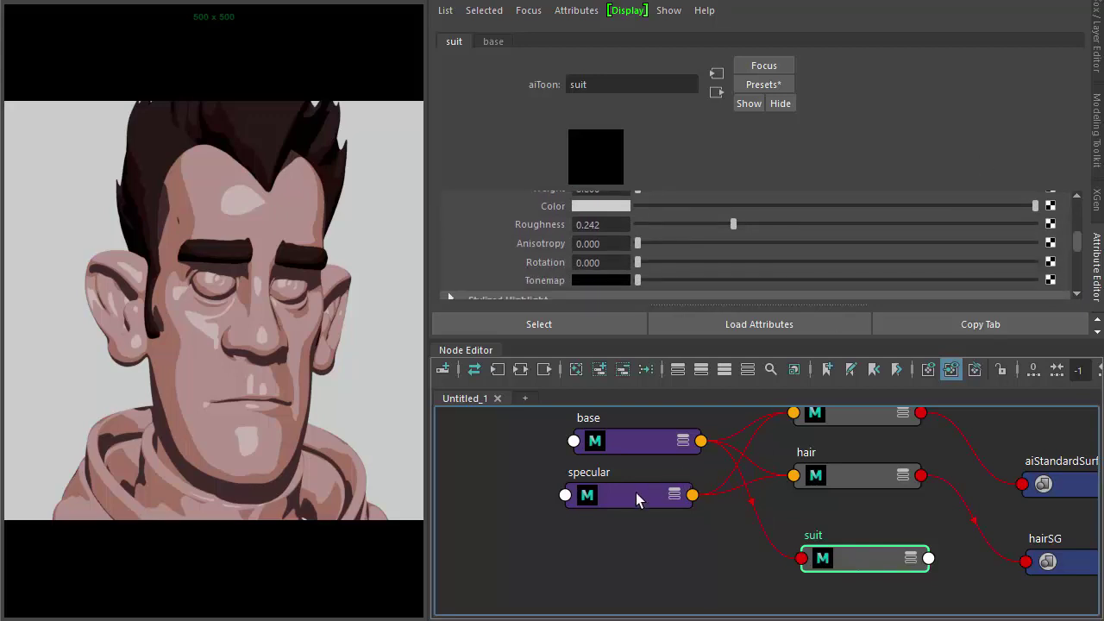
middle_drag(635, 499, 538, 289)
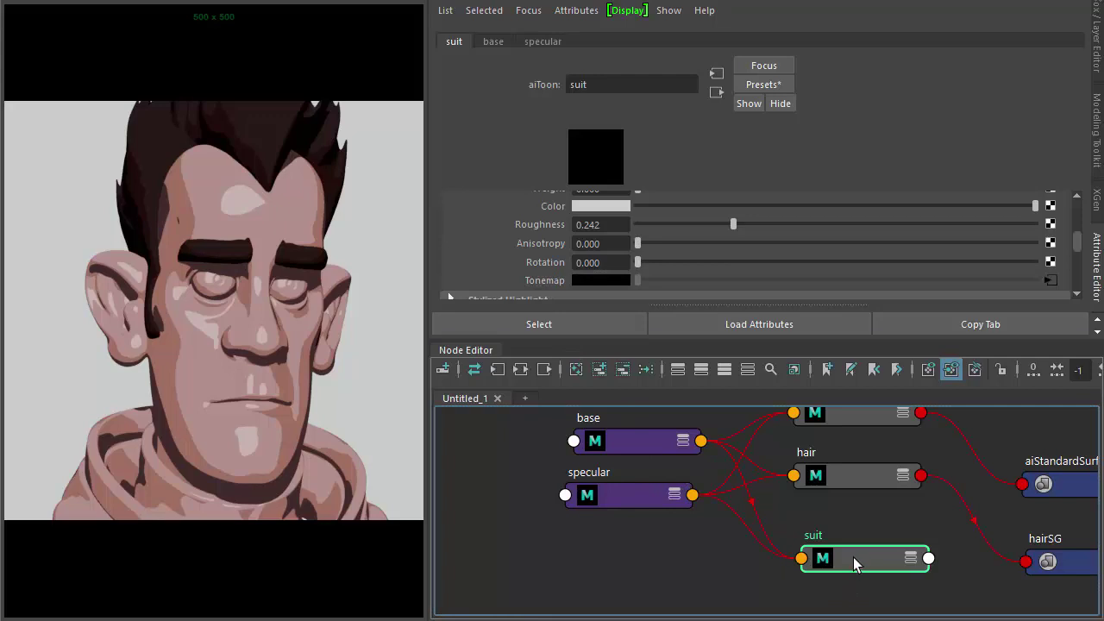
- Assign the suit shader to the character's clothing meshes around the neck and shoulders
click(953, 420)
drag(1080, 243, 1079, 219)
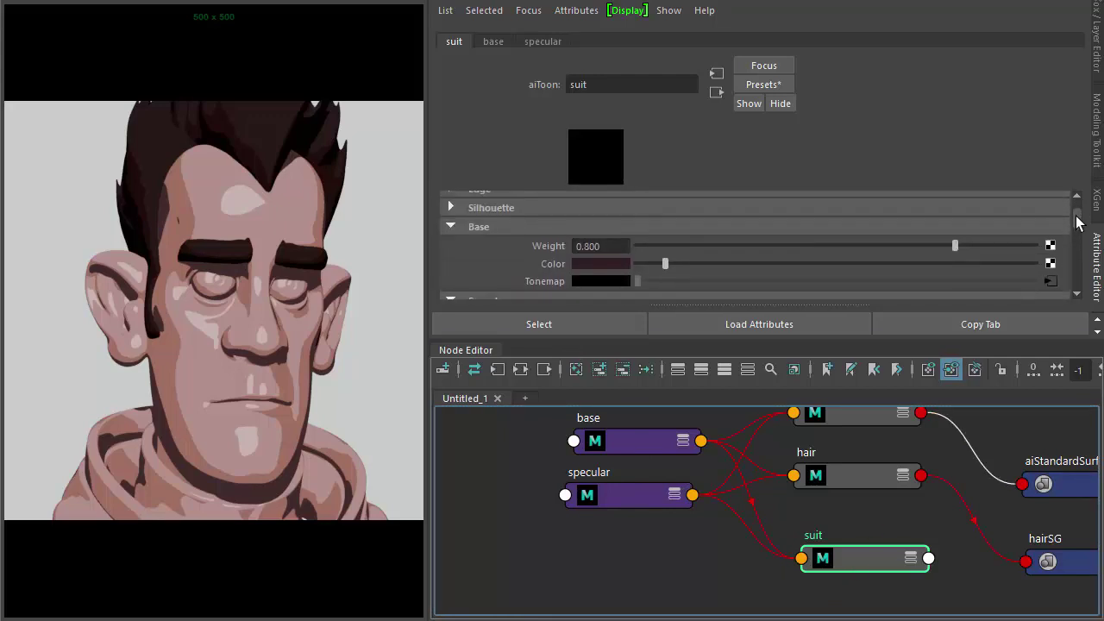
click(350, 505)
right_drag(845, 565, 827, 259)
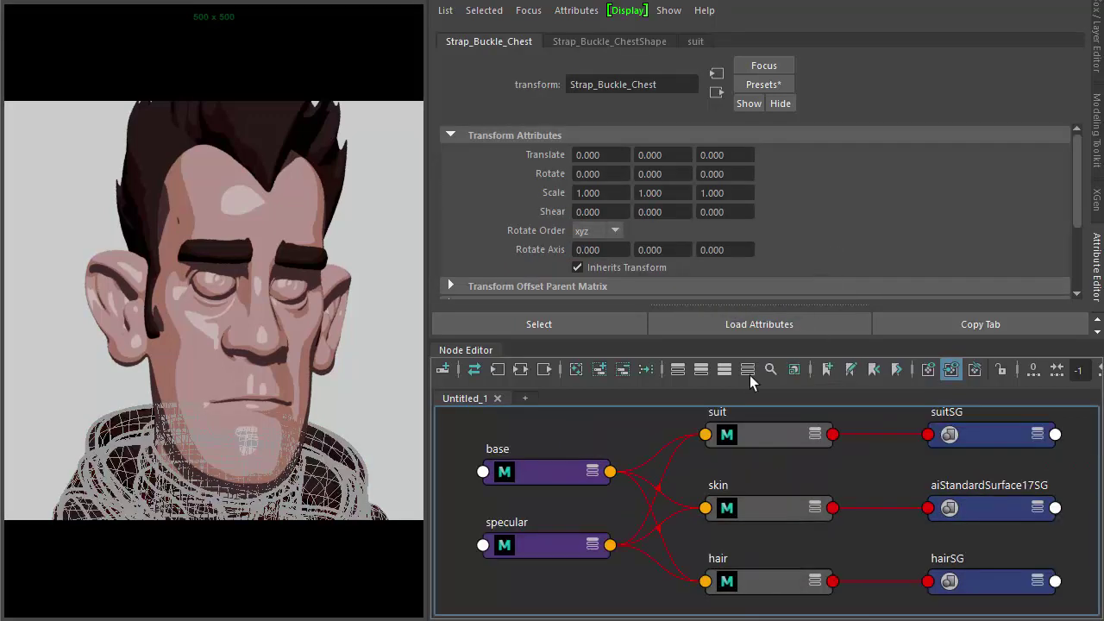
- Darken the suit shader's base color to near black
click(815, 578)
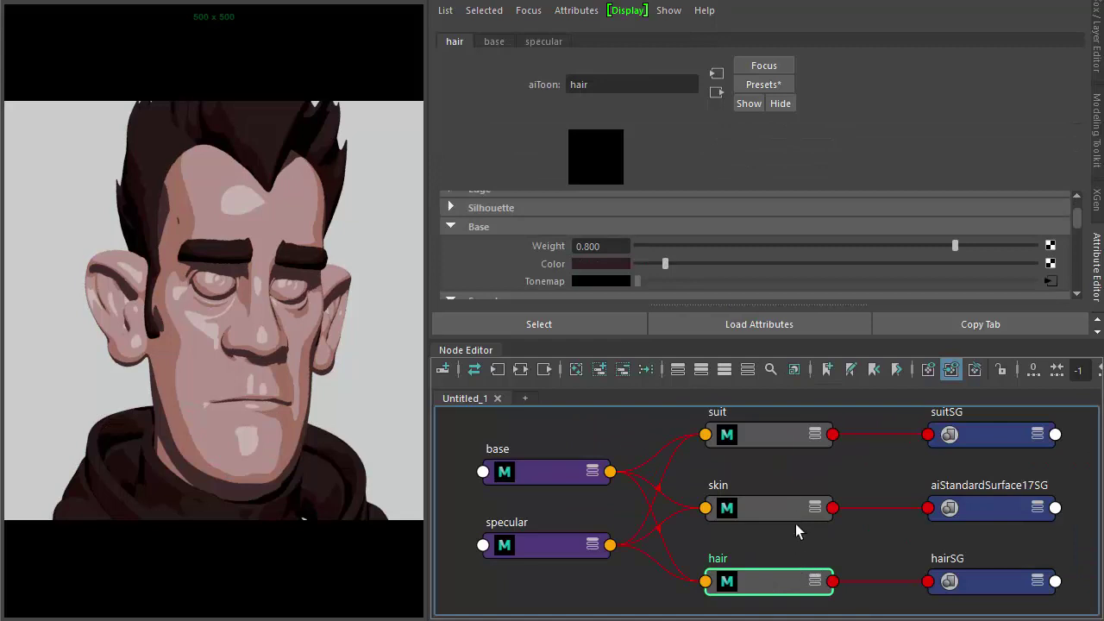
click(772, 434)
mouse_move(664, 263)
mouse_down()
mouse_move(638, 261)
mouse_move(656, 259)
mouse_up()
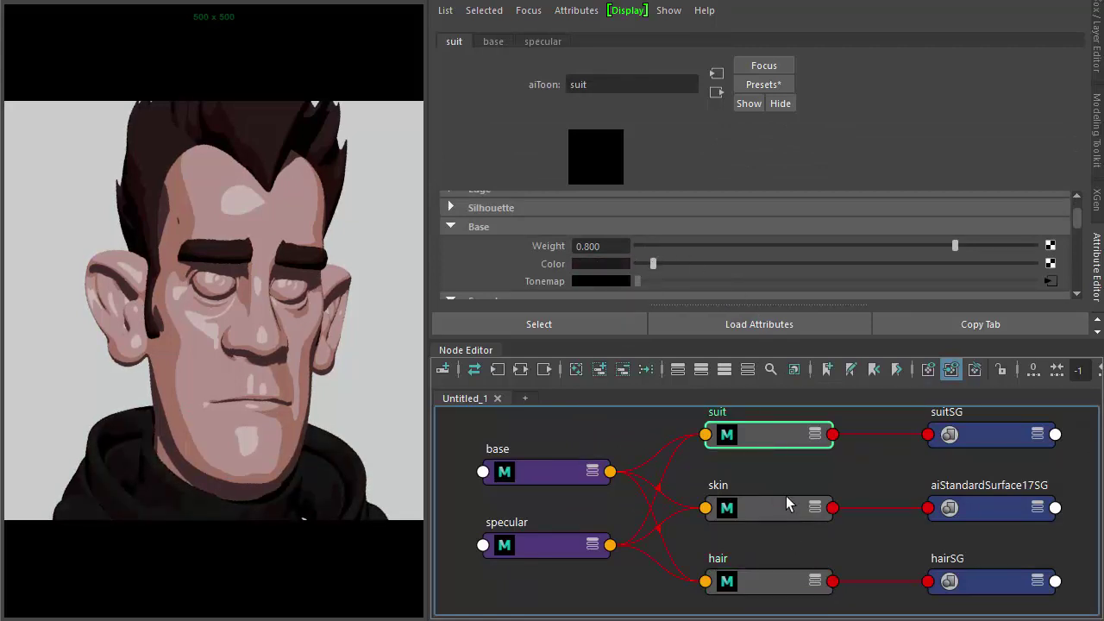
- Duplicate the hair shader, rename the copy eyes and place it in an empty area of the node graph
click(850, 480)
middle_drag(862, 454, 860, 256)
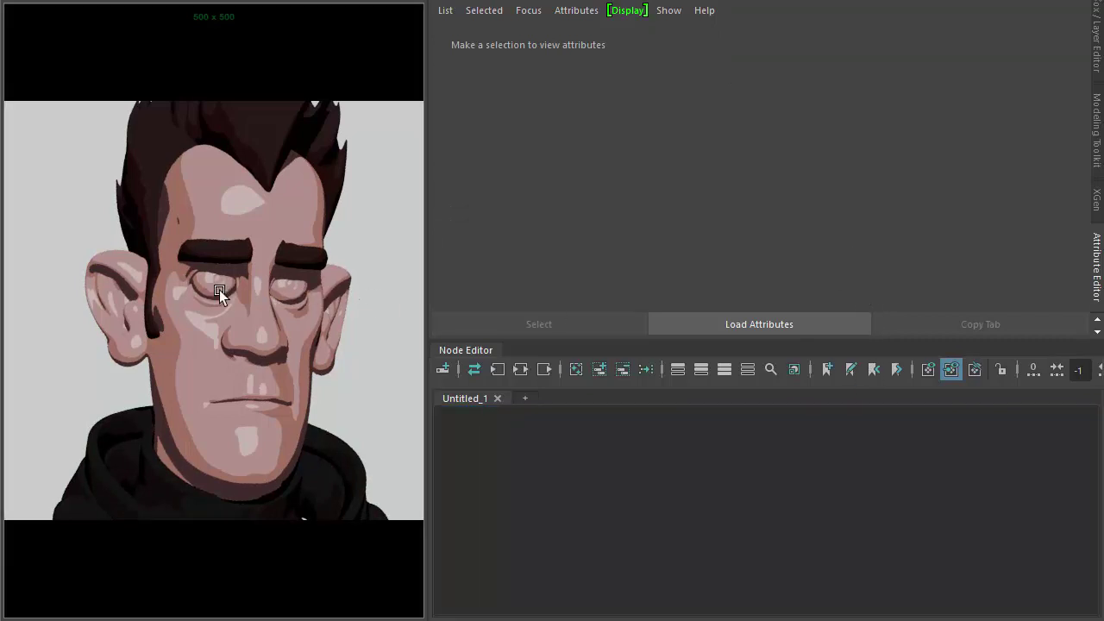
middle_drag(725, 437, 685, 551)
click(706, 479)
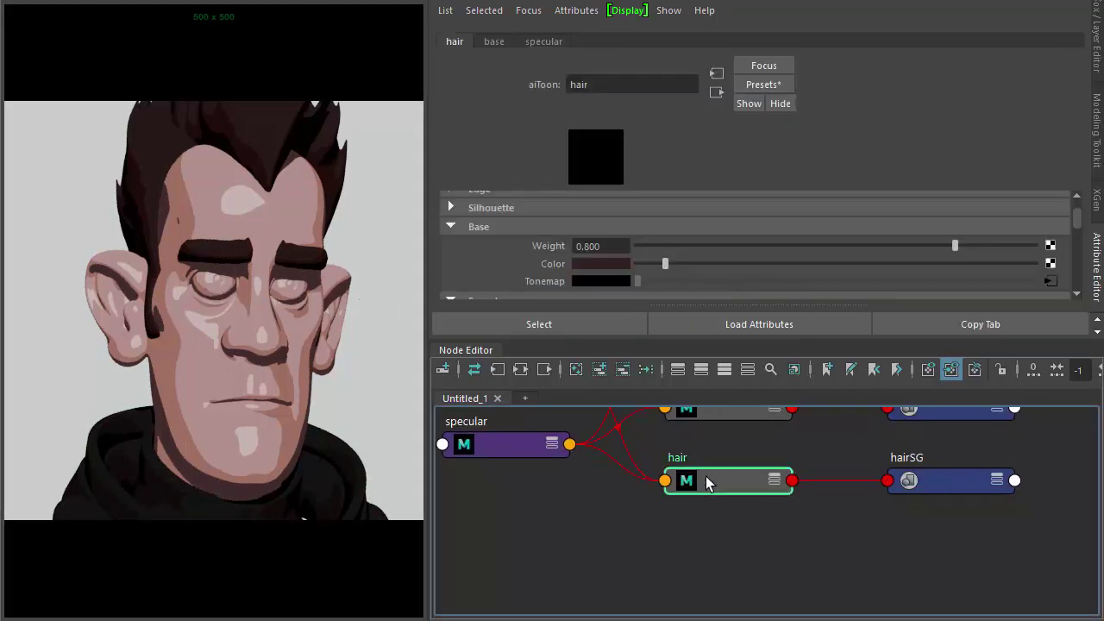
key(ctrl+d)
double_click(718, 536)
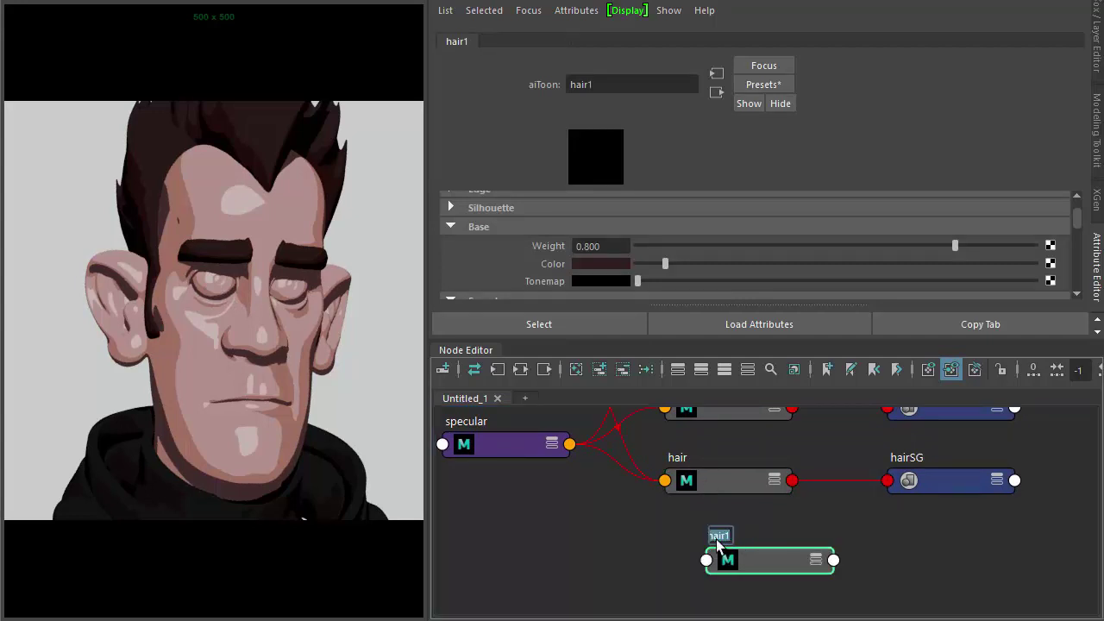
text(eyes)
key(Return)
drag(759, 564, 868, 547)
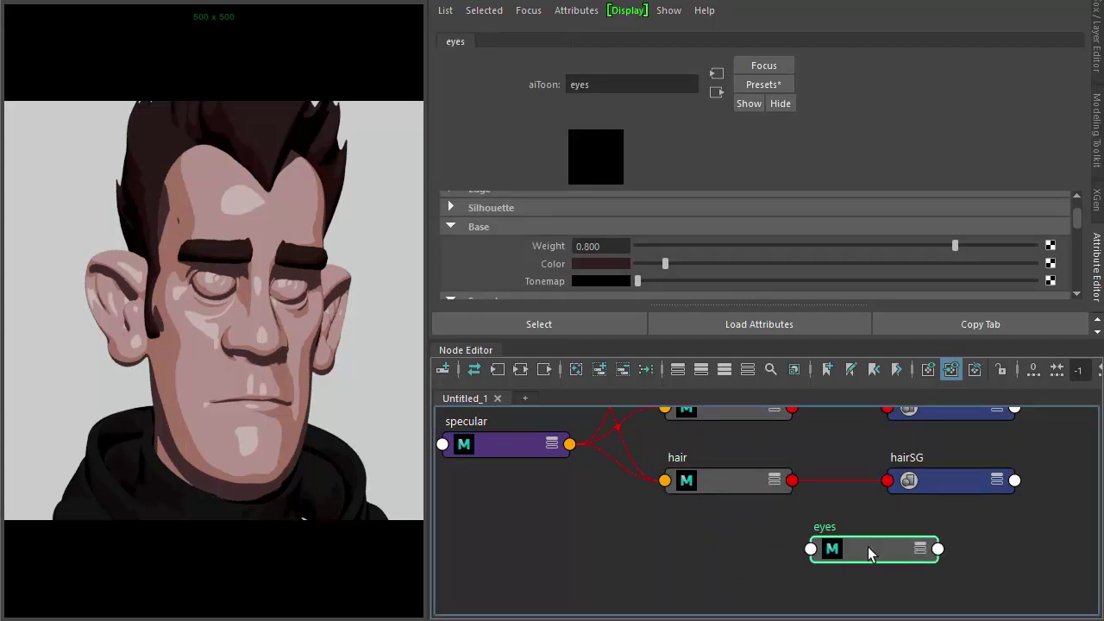
click(756, 530)
middle_drag(755, 530, 759, 425)
drag(866, 453, 915, 521)
- Create an aiRampRgb node ahead of the eyes shader and connect it to the shader's base Color
click(628, 496)
key(Tab)
text(ramp)
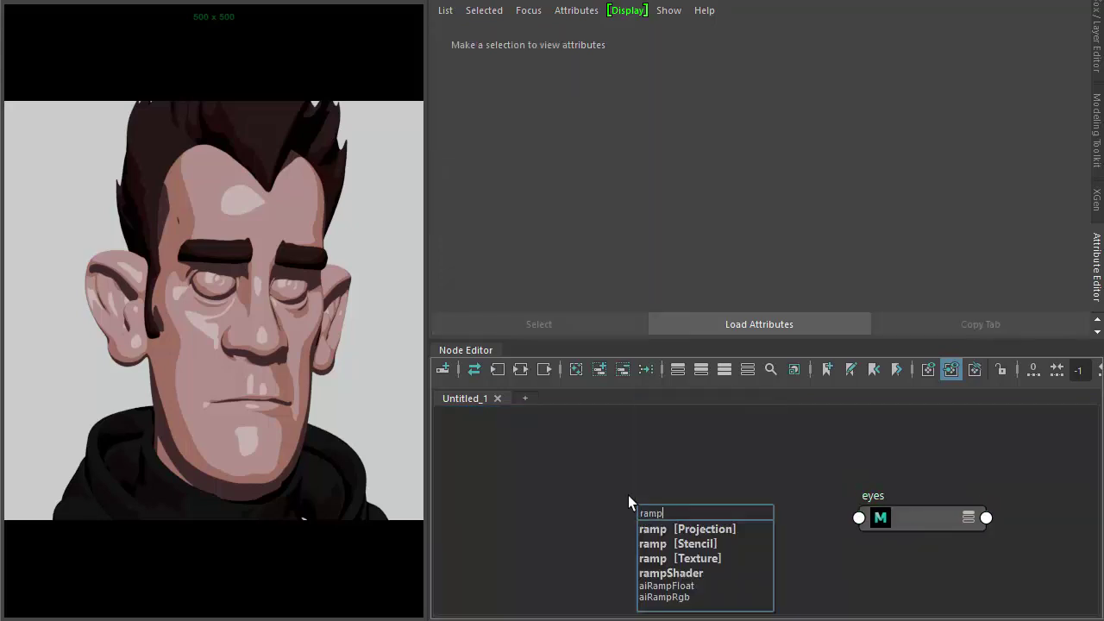
key(Down)
key(Down)
key(Down)
key(Down)
key(Down)
key(Down)
key(Return)
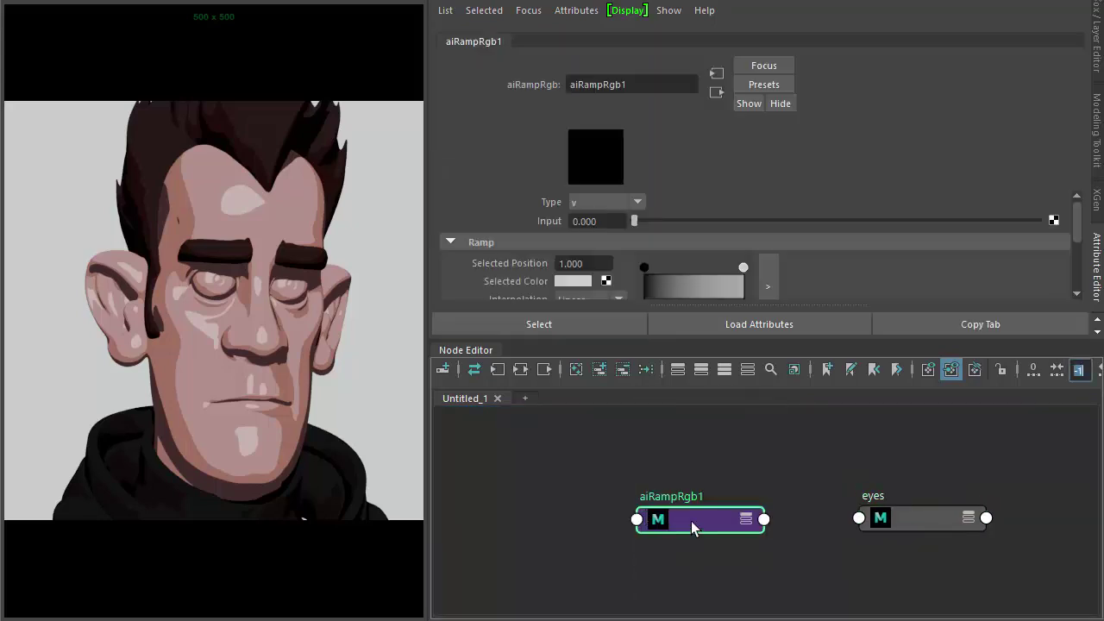
drag(694, 518, 597, 518)
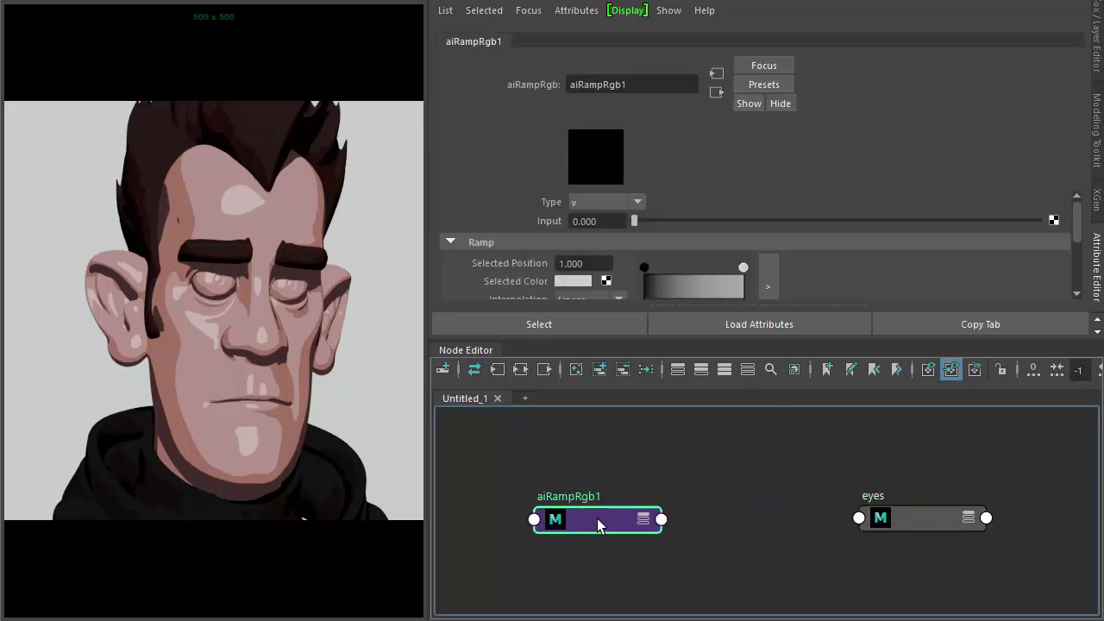
click(920, 521)
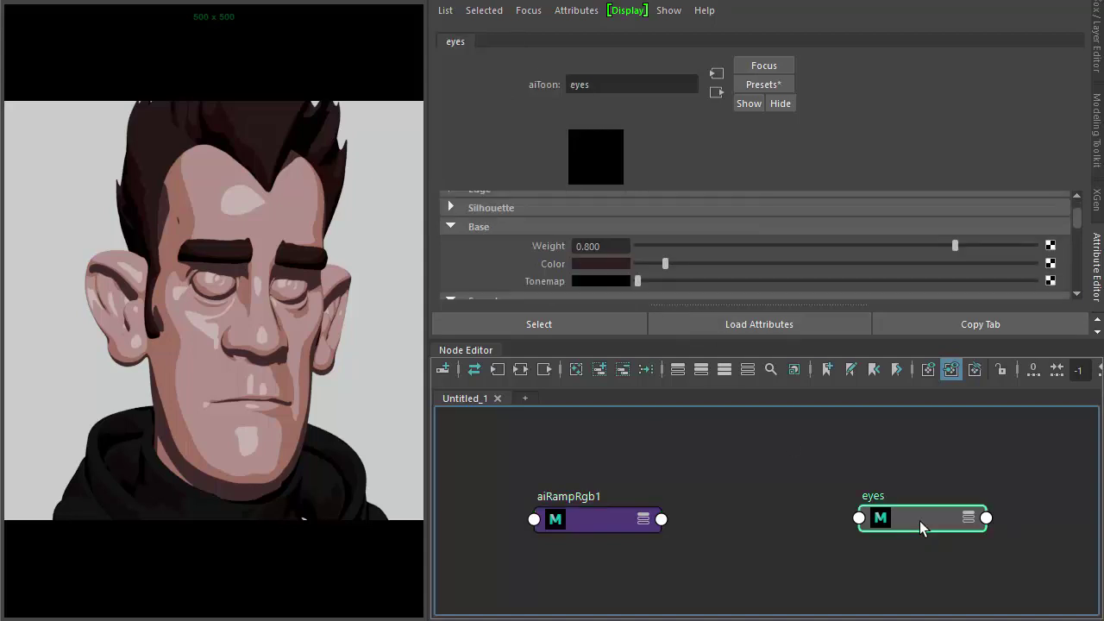
middle_drag(576, 524, 544, 263)
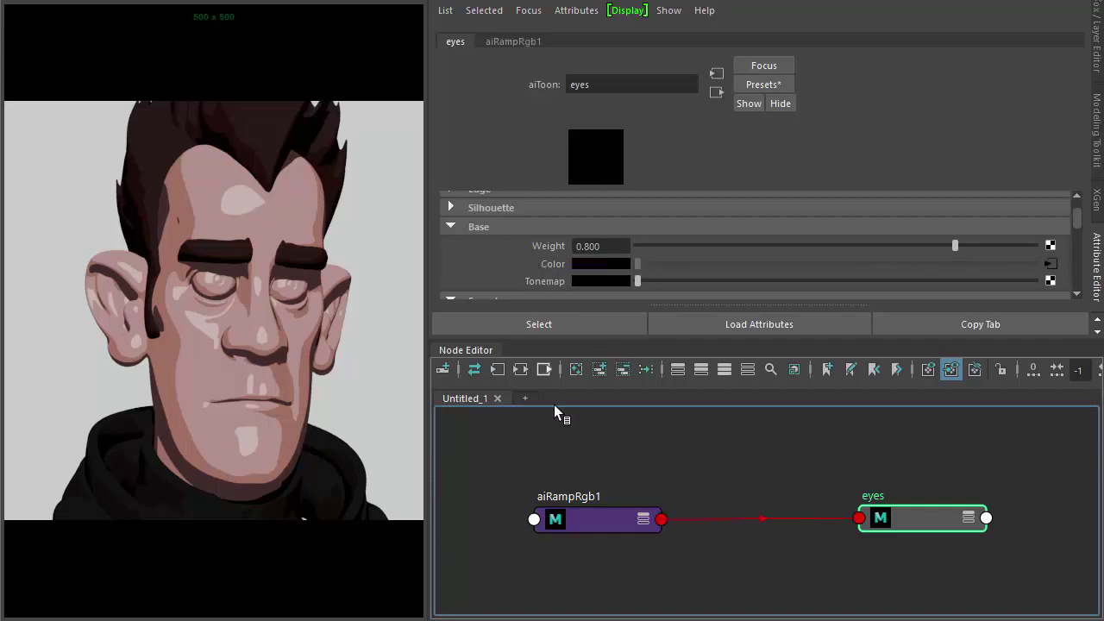
- Set the eye ramp's type to circular and assign the eyes shader to the Eyes mesh
click(586, 523)
click(608, 206)
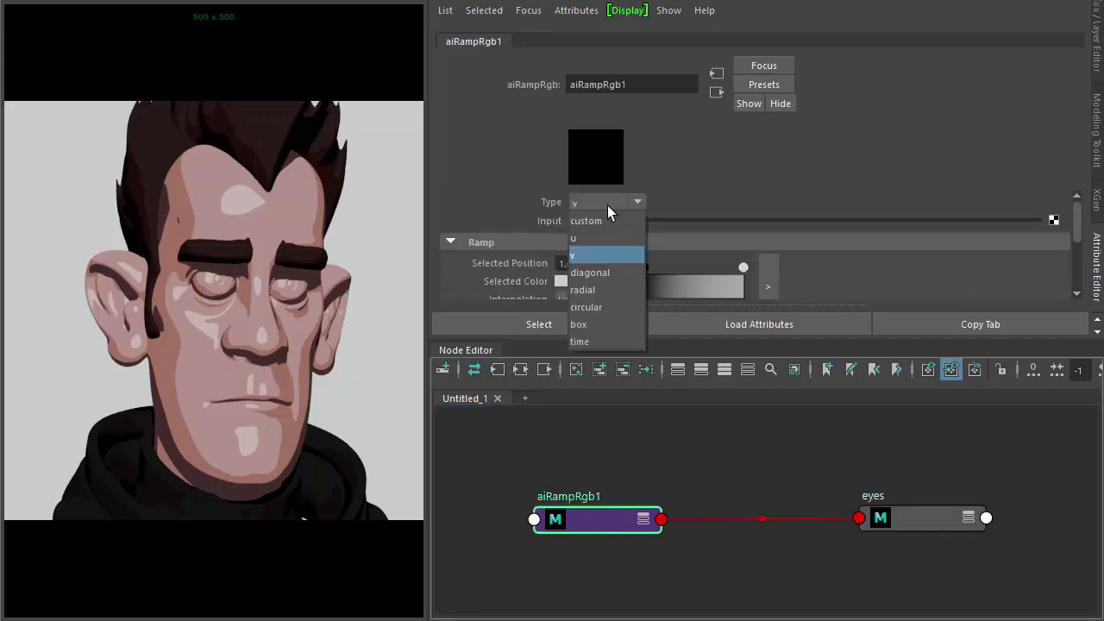
click(591, 293)
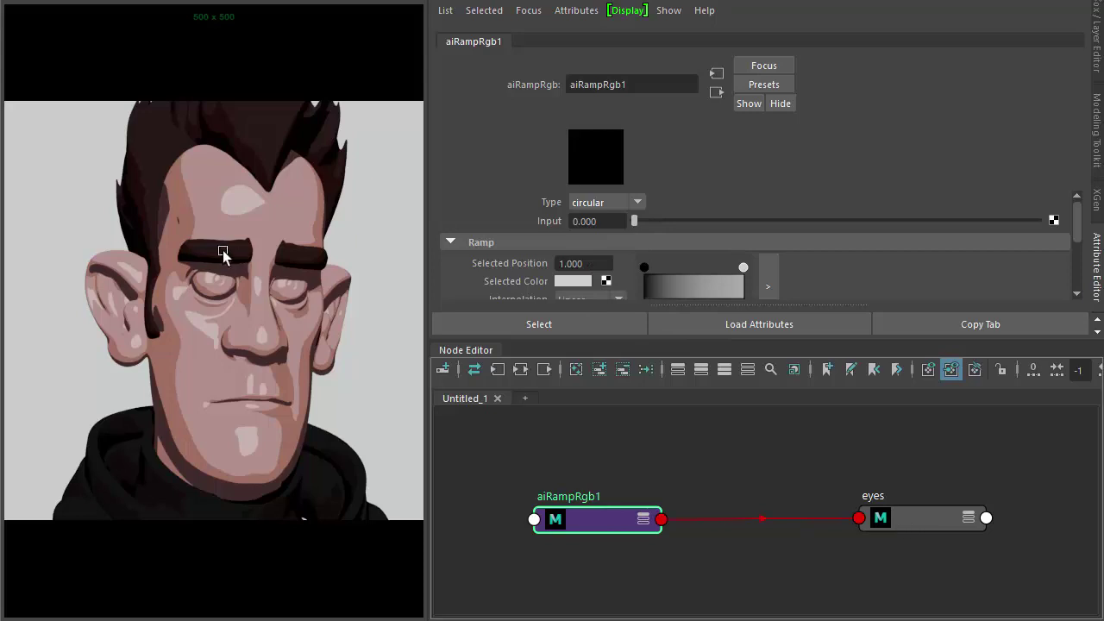
click(215, 281)
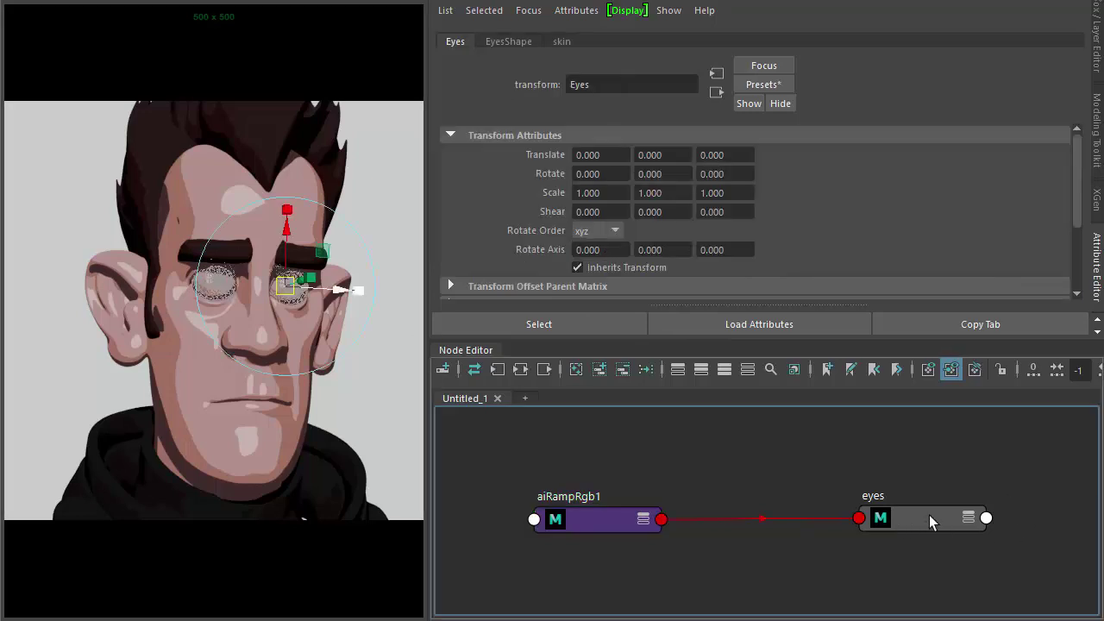
right_drag(929, 523, 869, 247)
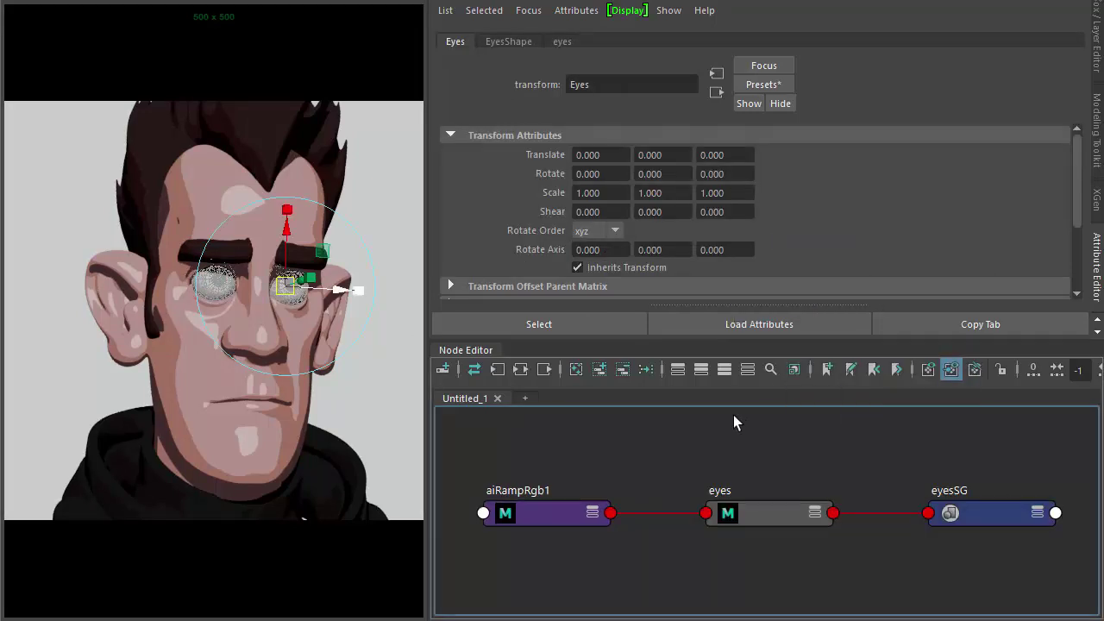
- Set the interpolation of both eye ramp points to None and move the white point to position 0.330
click(582, 511)
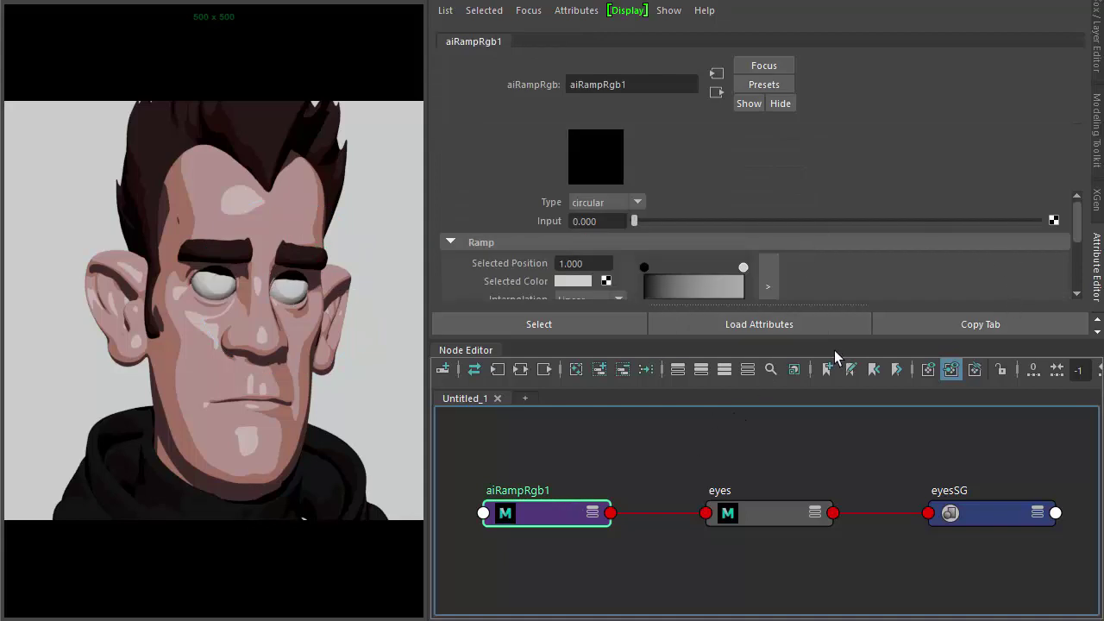
drag(823, 403, 823, 404)
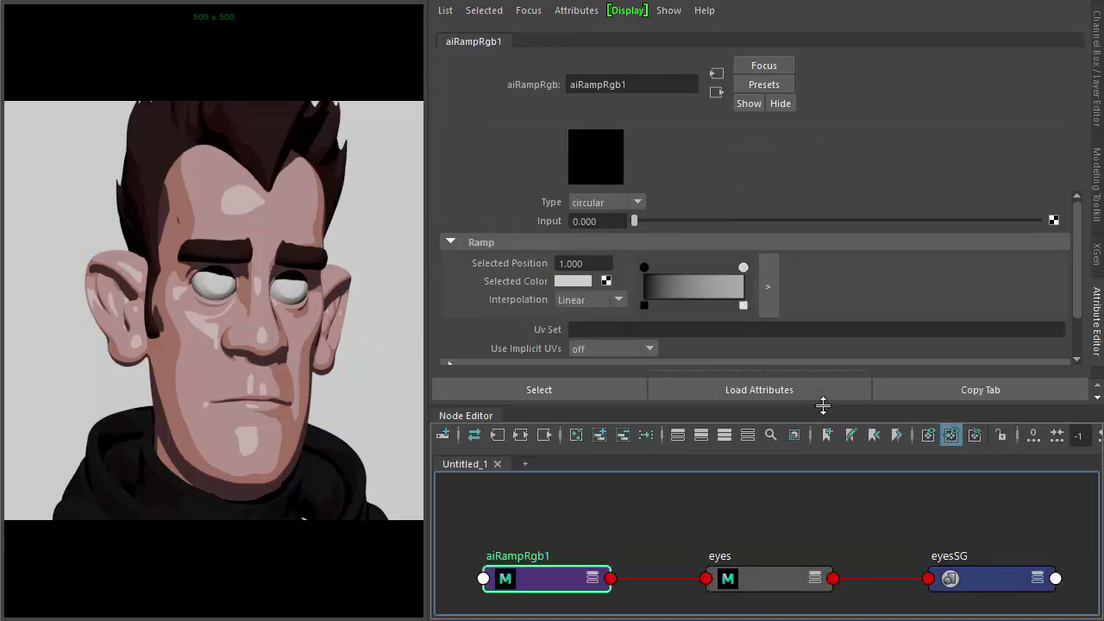
click(602, 295)
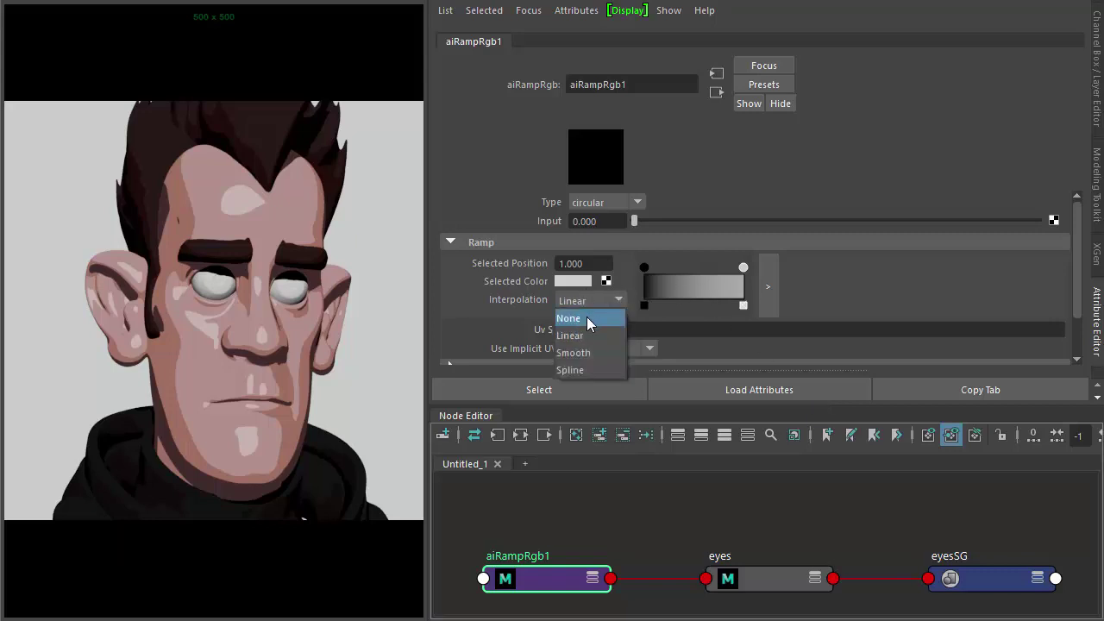
click(587, 318)
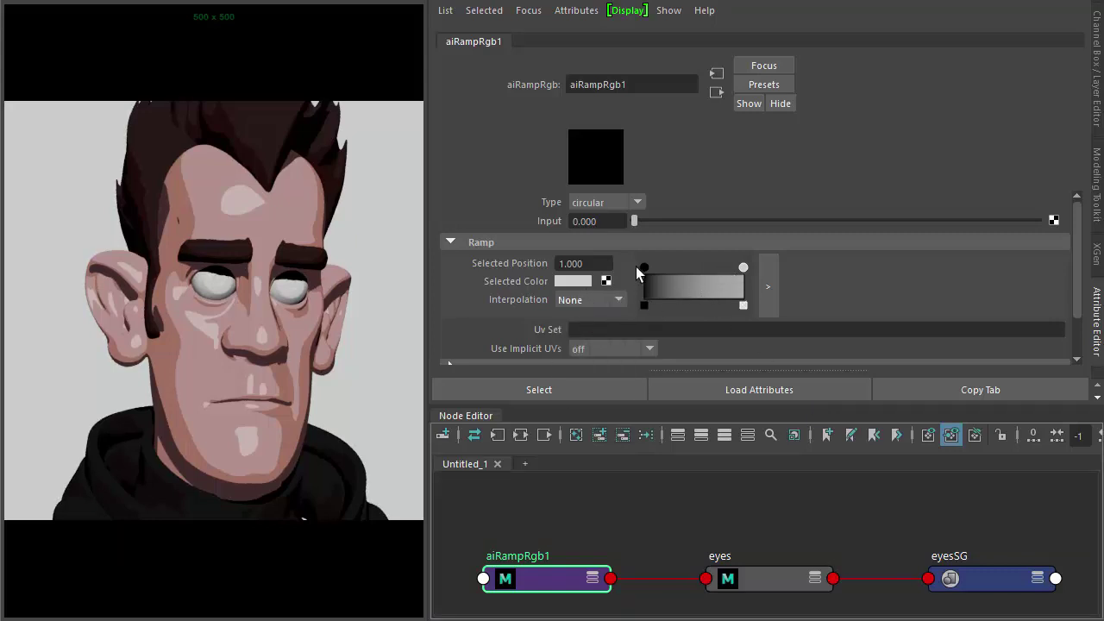
click(643, 268)
click(602, 299)
click(598, 314)
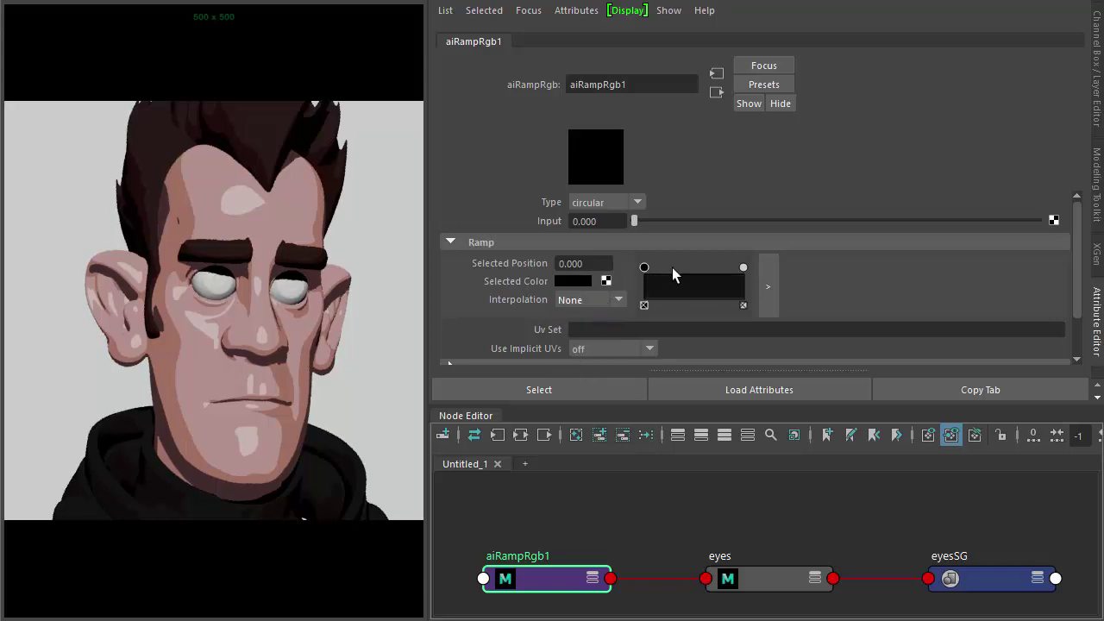
drag(742, 268, 677, 268)
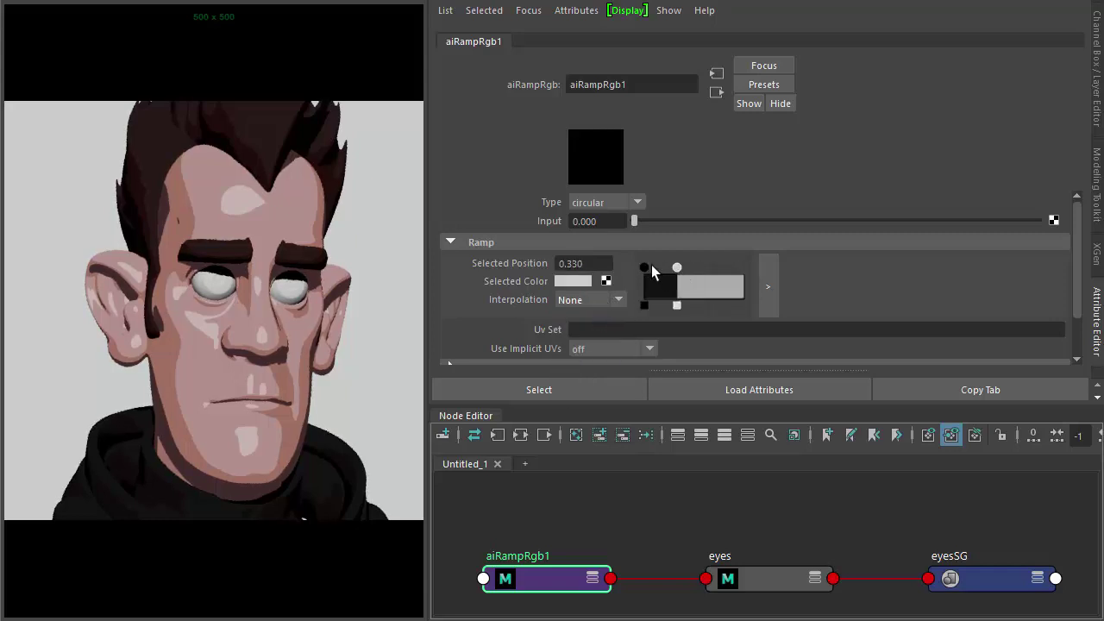
- Create an aiUvTransform node and spread the ramp and eyes nodes apart to make room for it
click(657, 523)
mouse_move(658, 522)
middle_down()
mouse_move(682, 506)
mouse_move(663, 506)
middle_up()
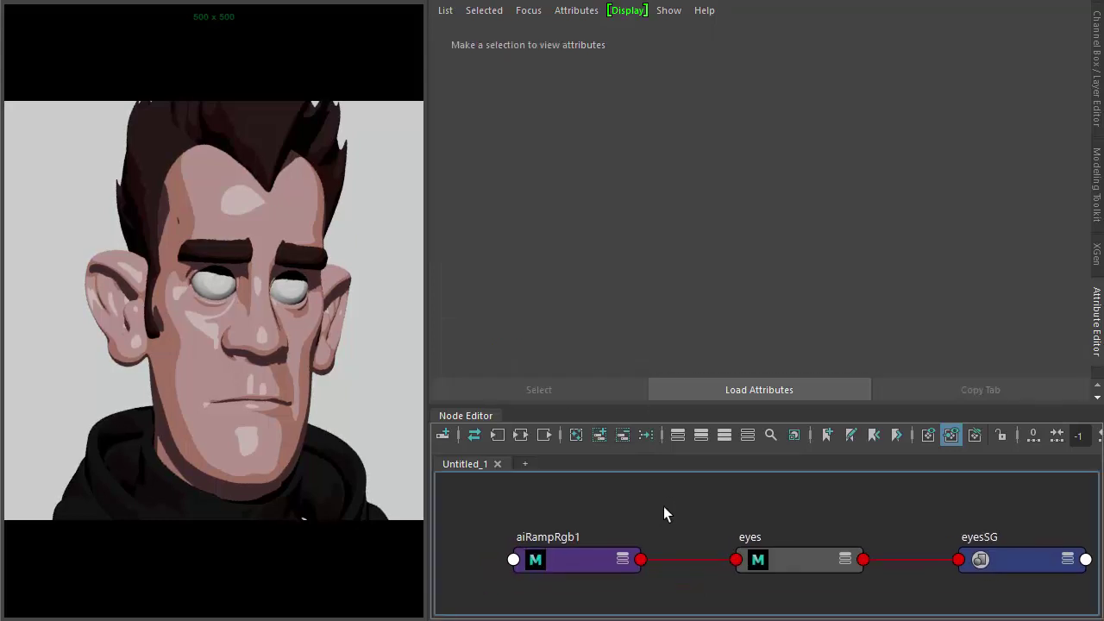
key(Tab)
text(uv)
click(691, 457)
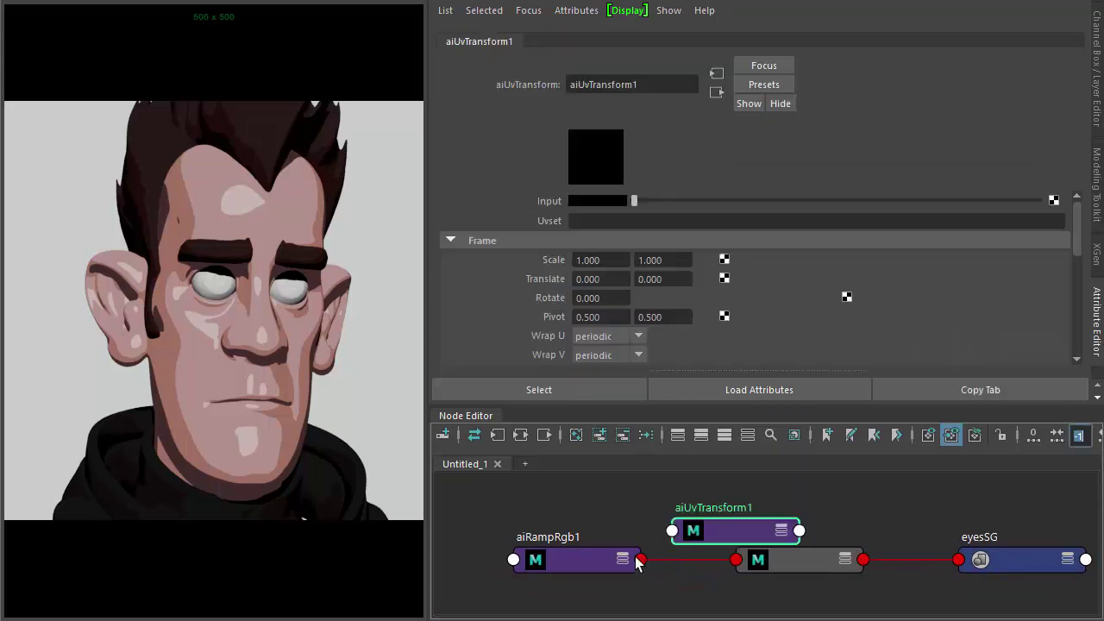
drag(597, 571, 575, 577)
drag(779, 560, 855, 568)
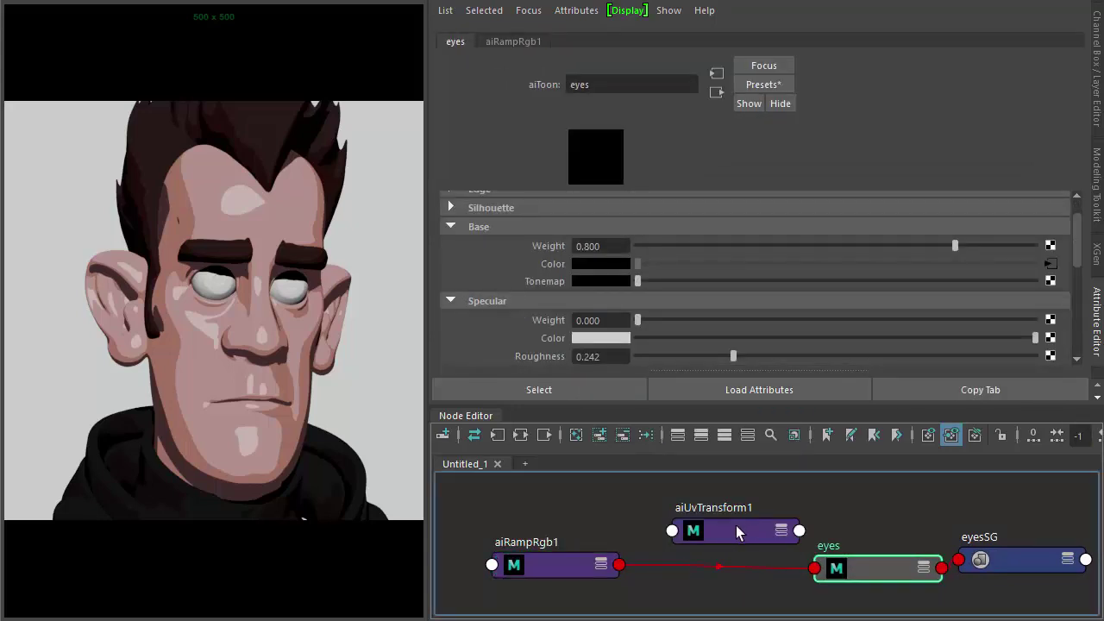
- Connect aiUvTransform1 to the eyes shader's base Color and the circular ramp to the transform's Input
middle_drag(740, 531, 552, 267)
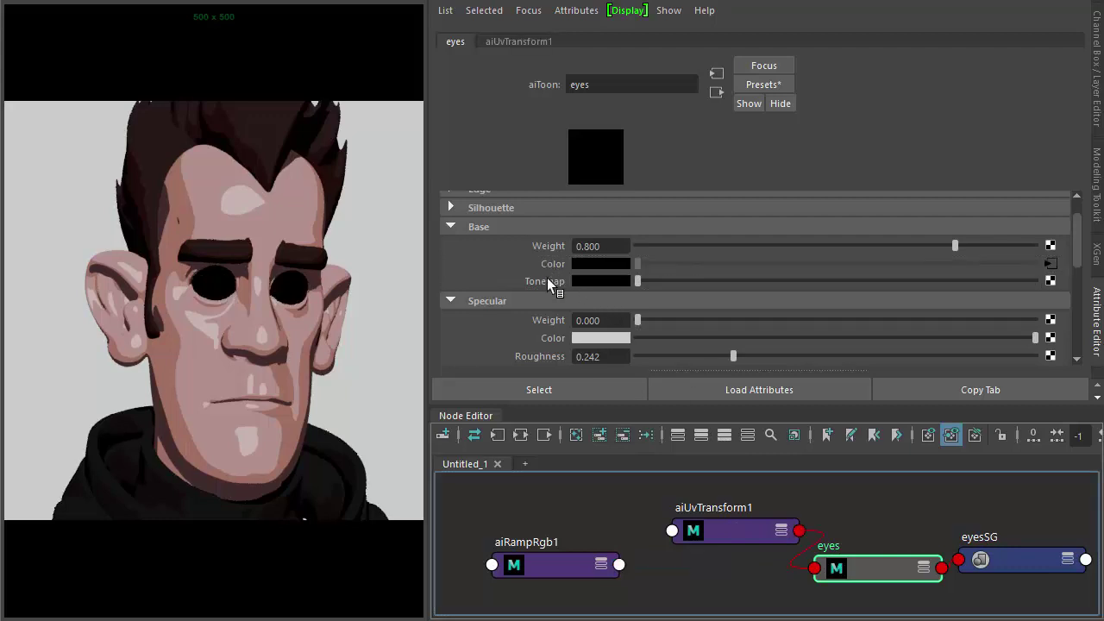
click(721, 535)
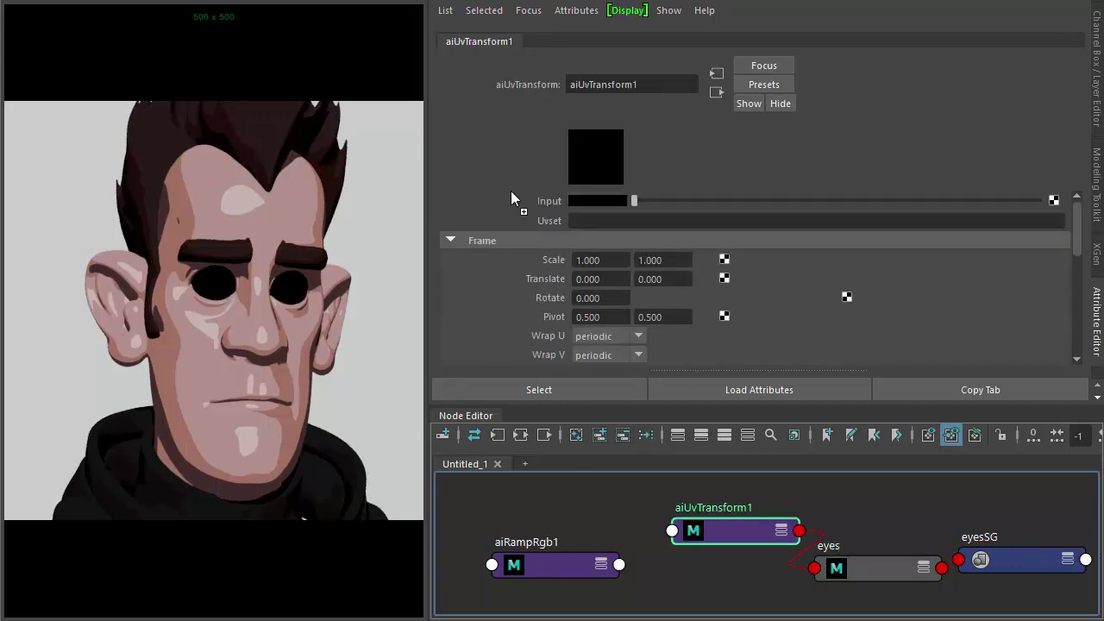
middle_drag(510, 191, 510, 198)
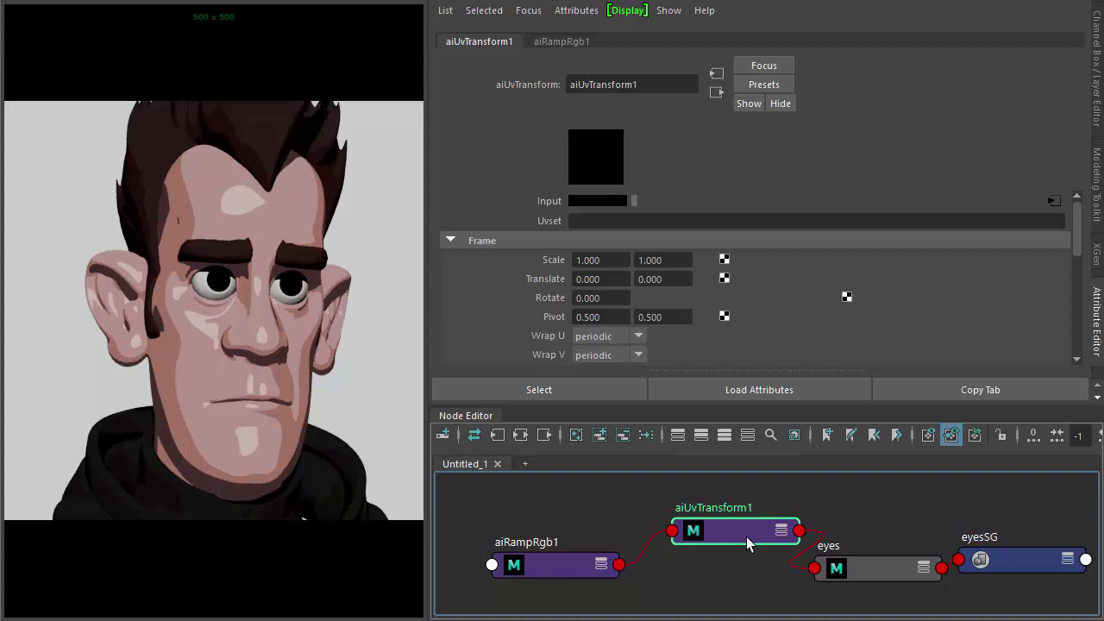
drag(746, 542, 767, 523)
- Move the eye ramp's white point slightly outward and add a brown iris point at position 0.243
click(592, 571)
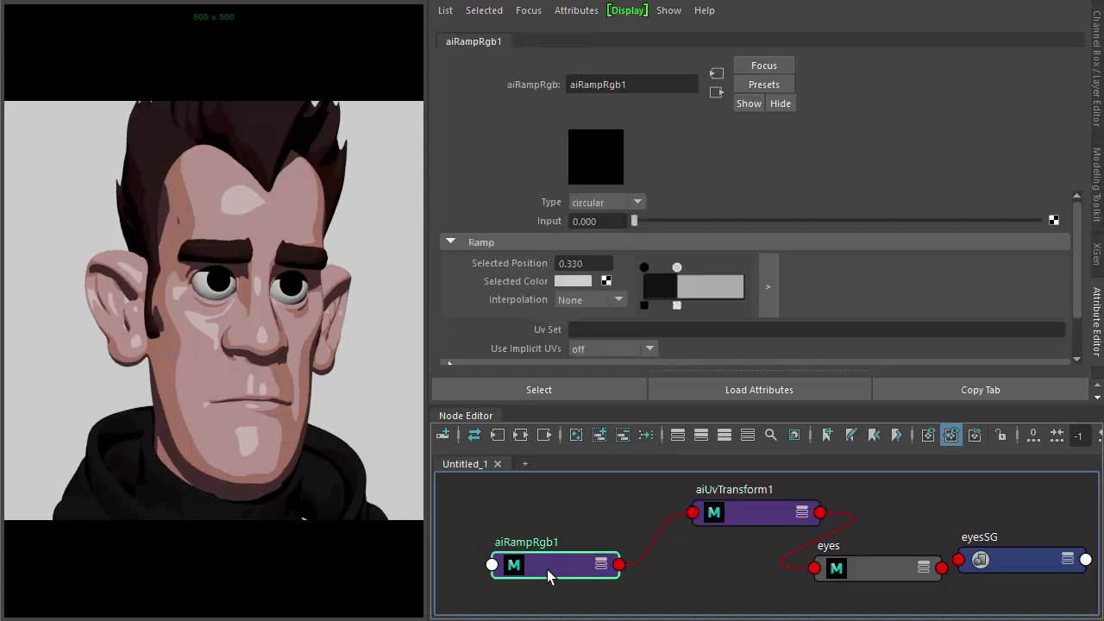
drag(676, 271, 681, 271)
click(668, 284)
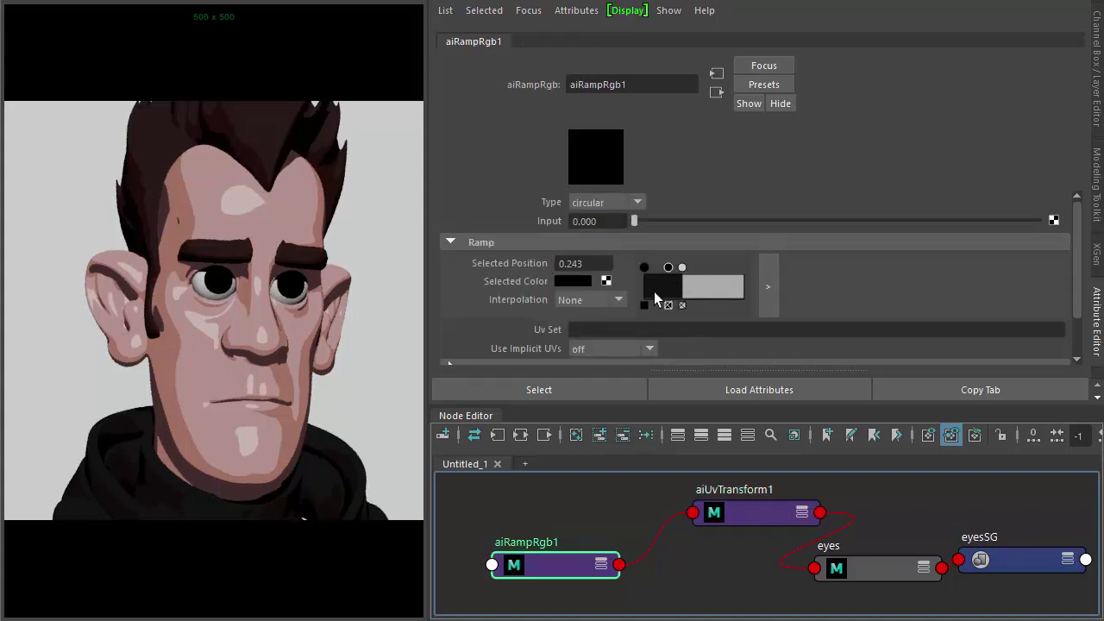
click(586, 282)
click(526, 270)
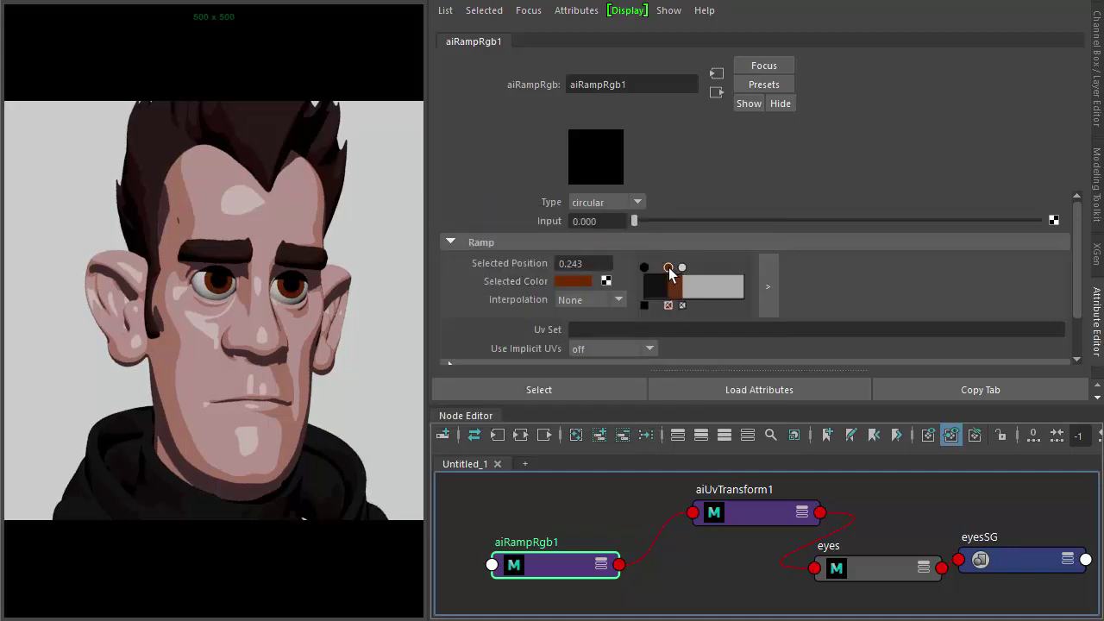
- Set the eyes shader's specular weight to 0.100 and connect a new aiRampRgb node to its base Tonemap
click(853, 563)
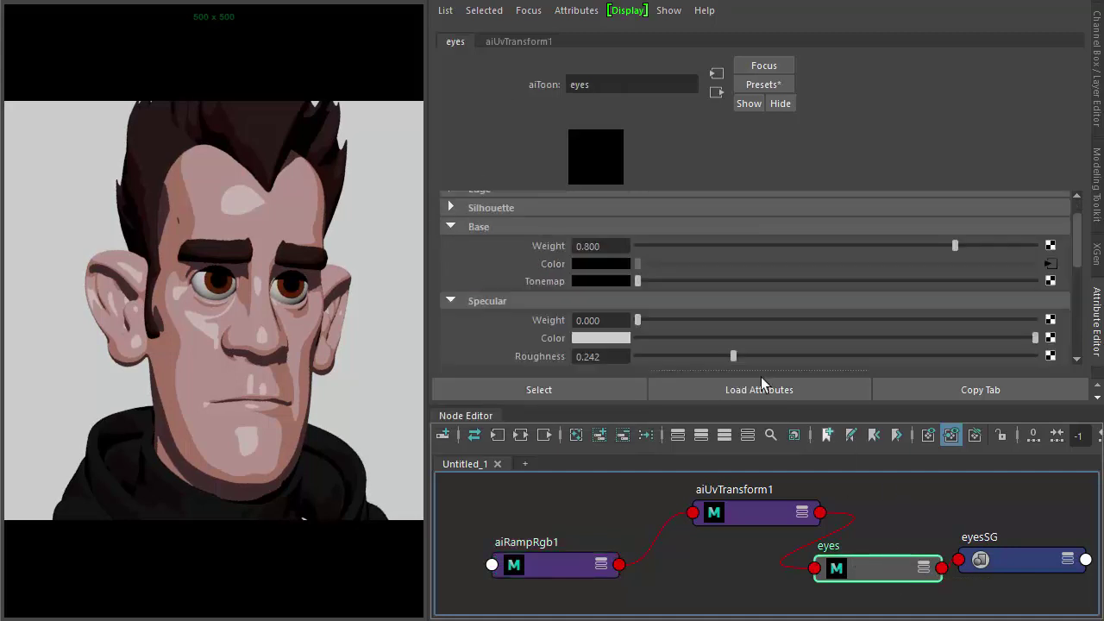
drag(692, 320, 677, 318)
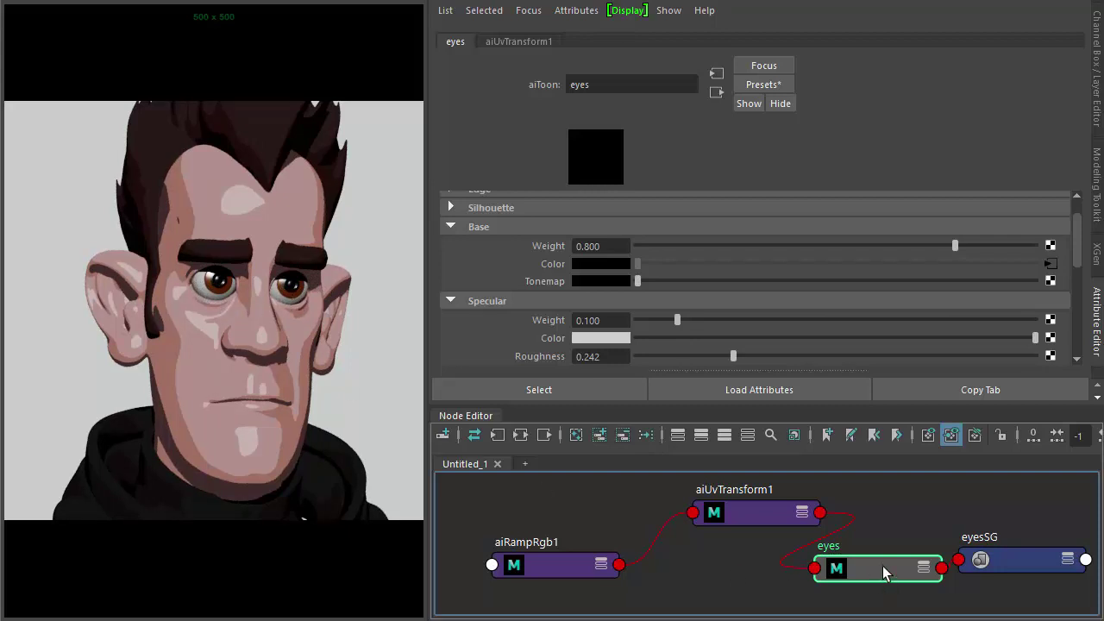
click(1049, 283)
text(ramp)
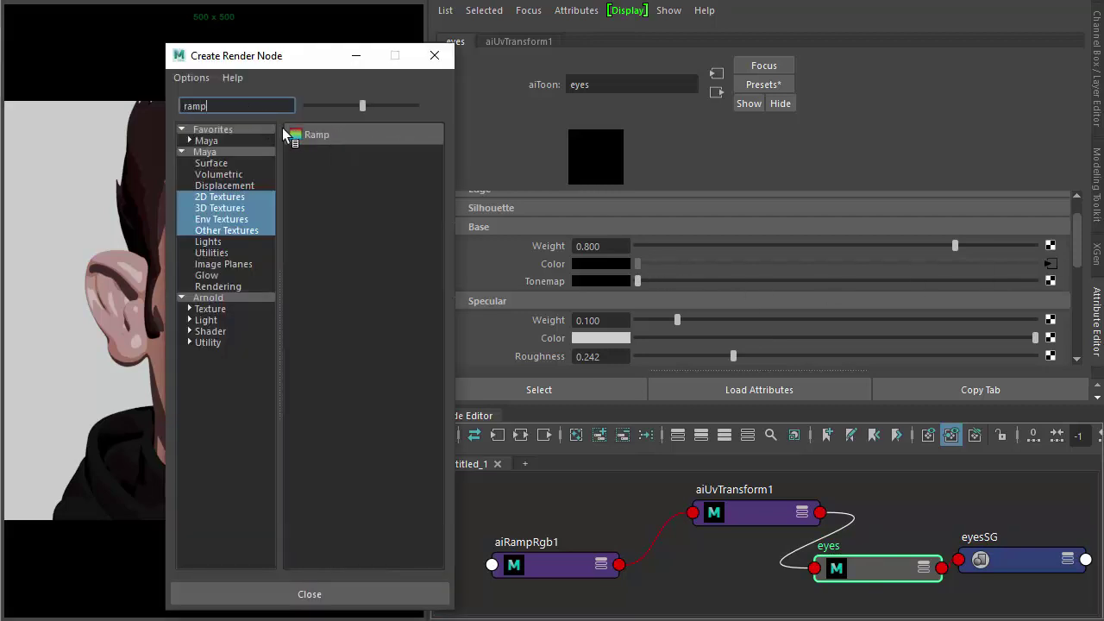
click(240, 297)
click(307, 157)
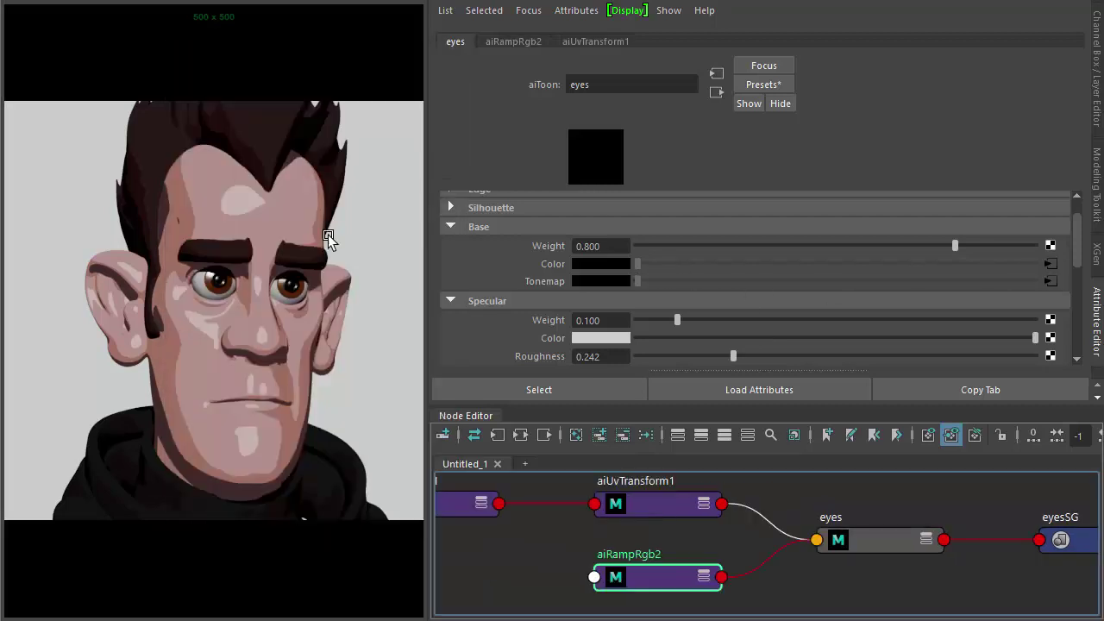
- Set the interpolation of both aiRampRgb2 points to None and move the white point to position 0.409
click(604, 300)
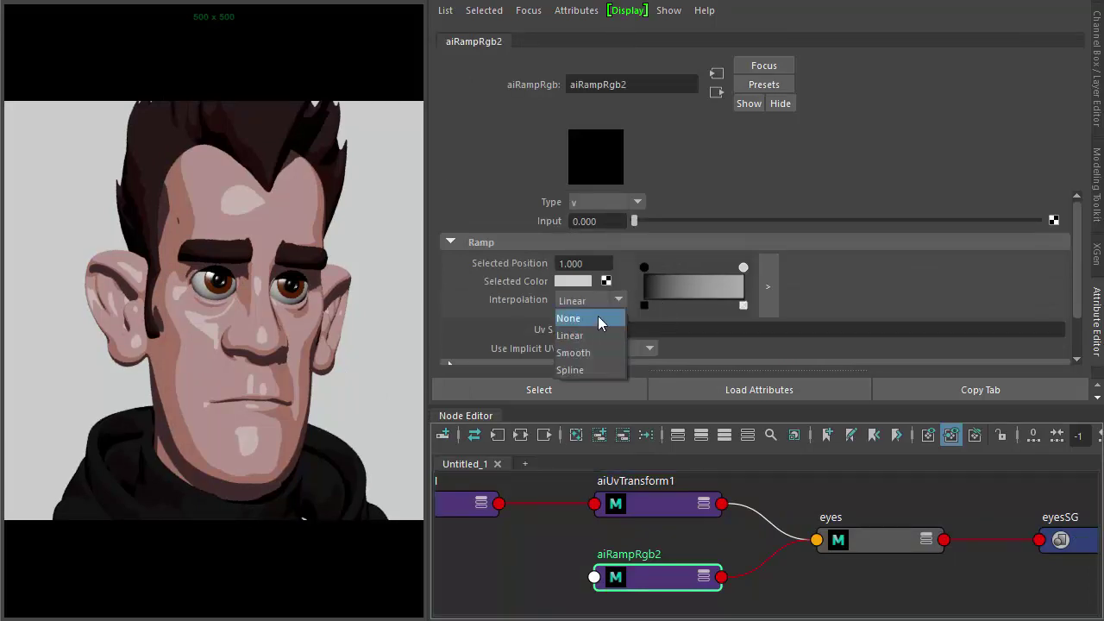
click(598, 319)
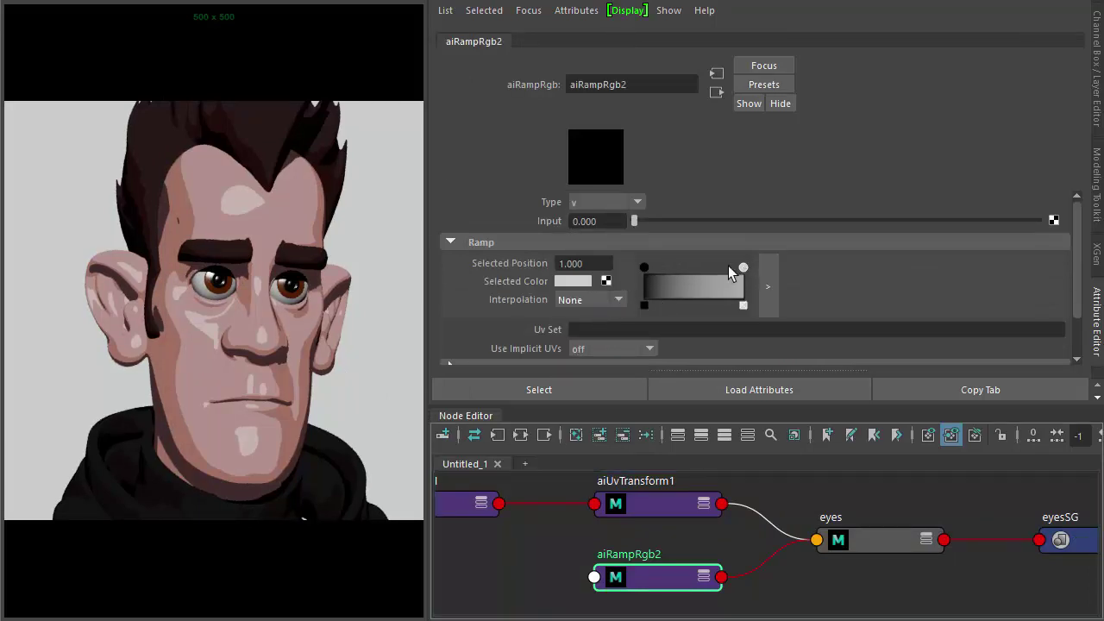
click(643, 269)
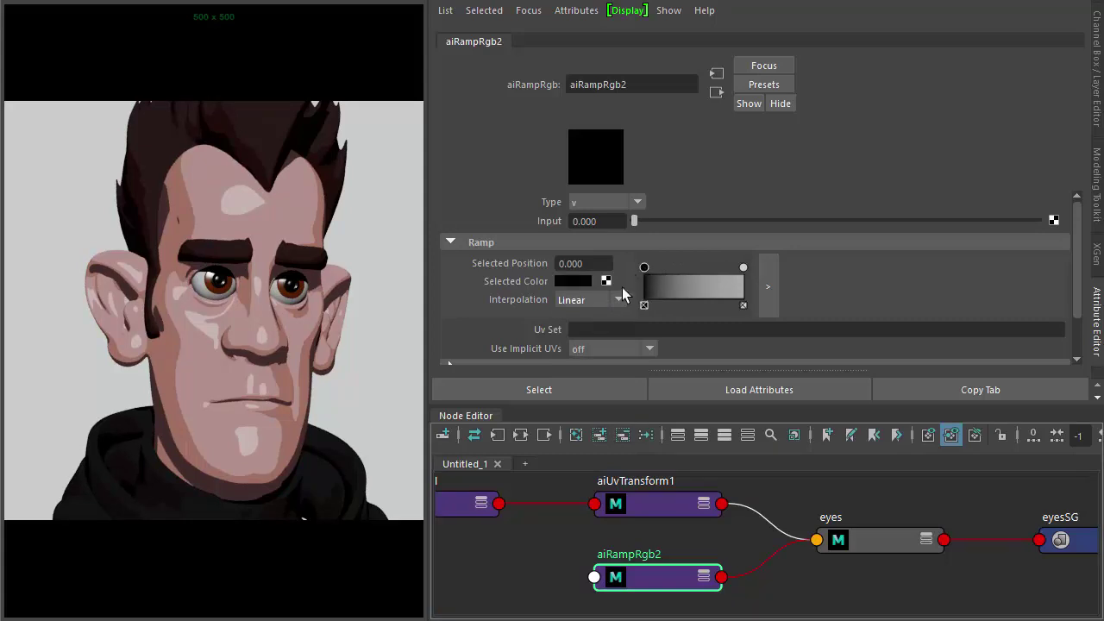
click(615, 301)
click(607, 318)
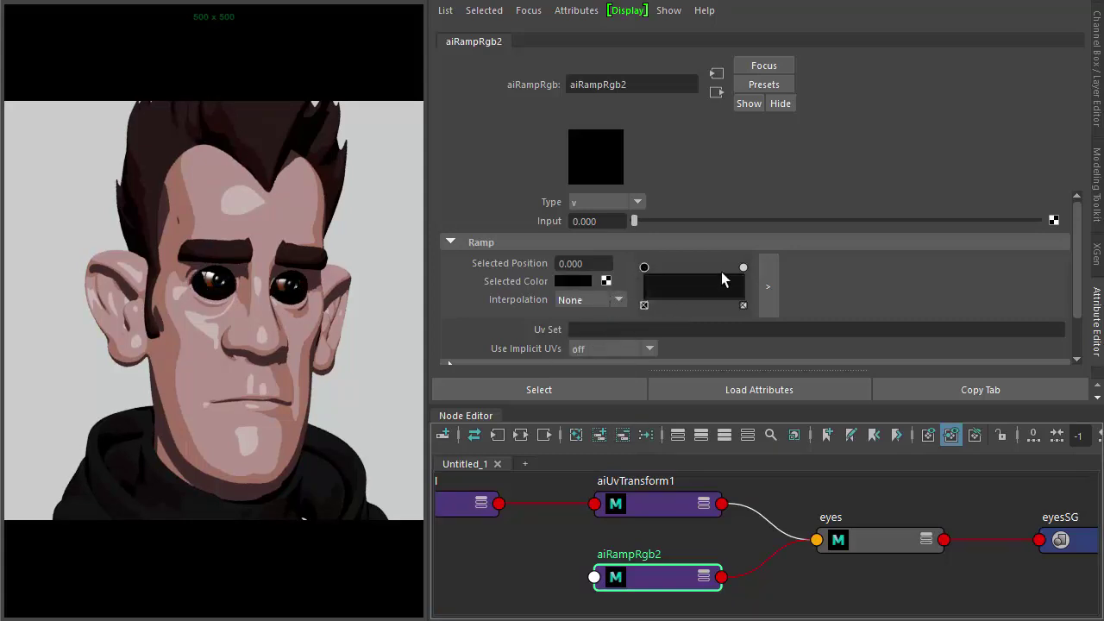
drag(742, 266, 684, 269)
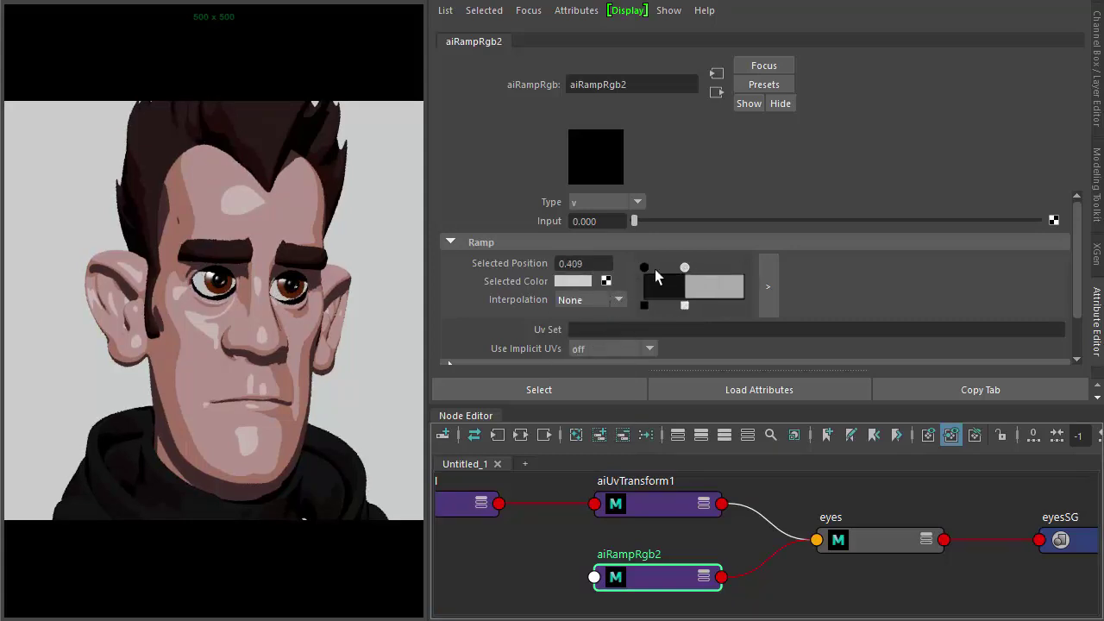
- Change the black starting point of the aiRampRgb2 tonemap ramp to a light grey taken from the color history
click(644, 267)
click(576, 281)
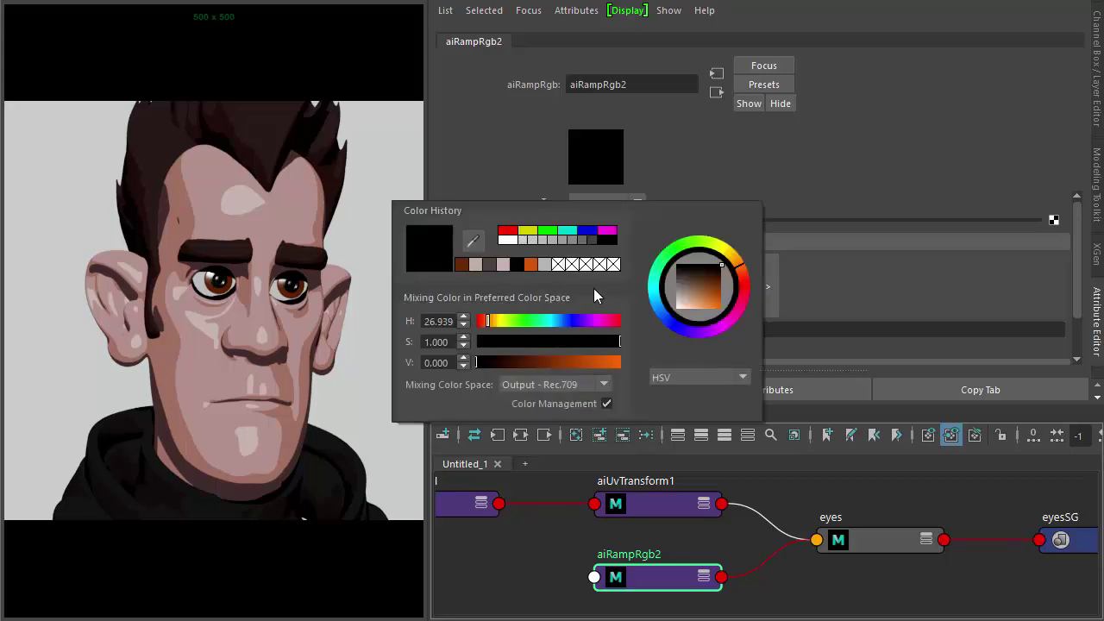
click(541, 265)
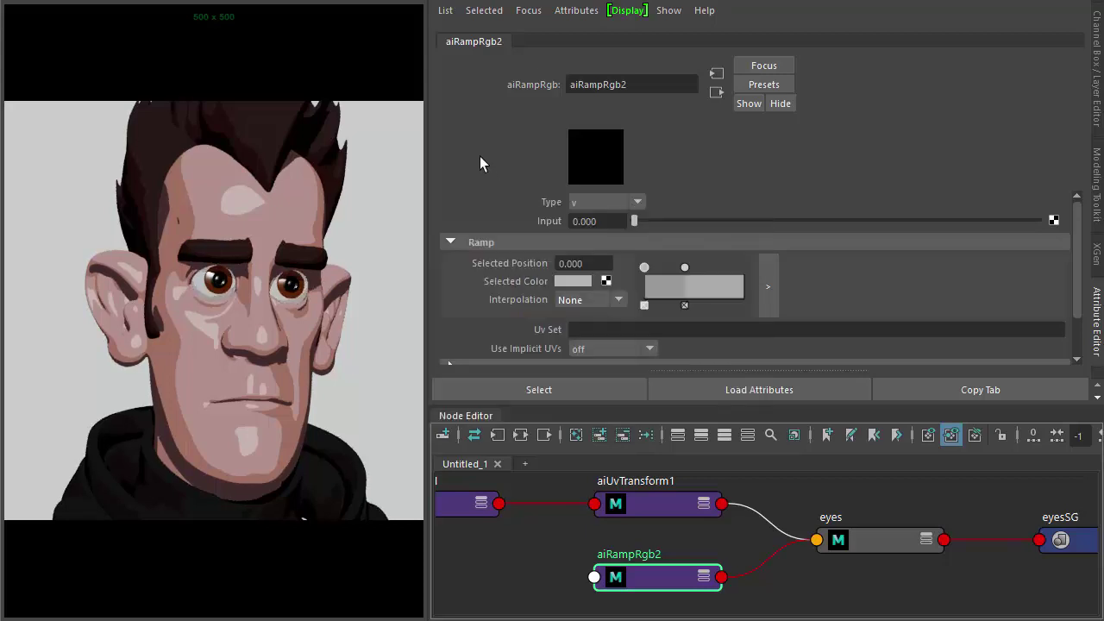
drag(645, 267, 649, 267)
click(852, 540)
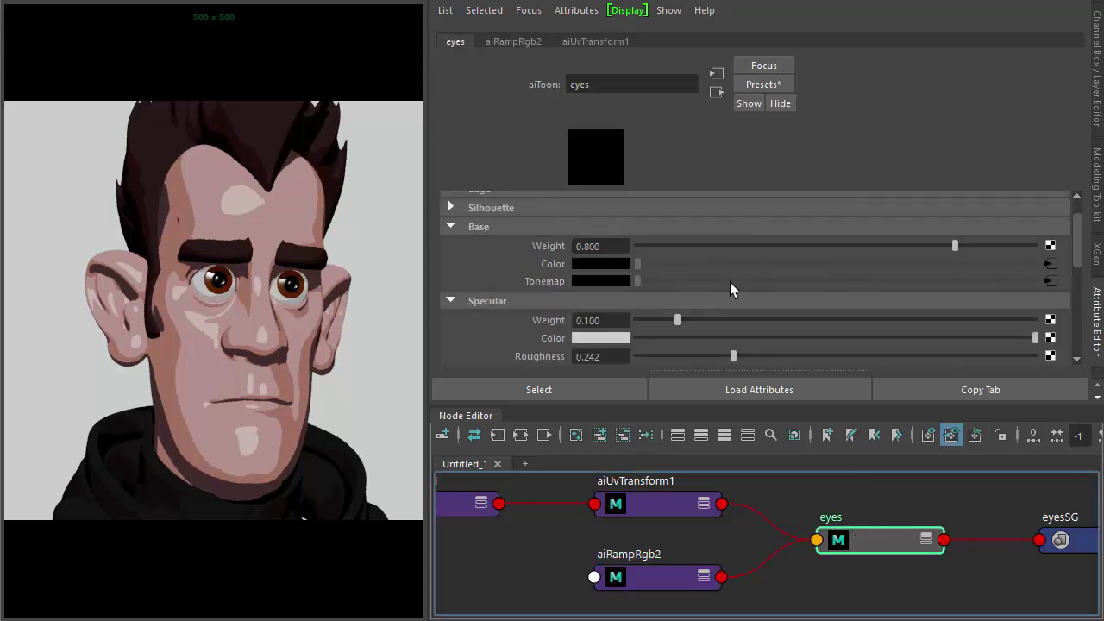
- On the circular eye ramp, move the white point outward to about 0.42 and the brown iris point to position 0.278
click(478, 505)
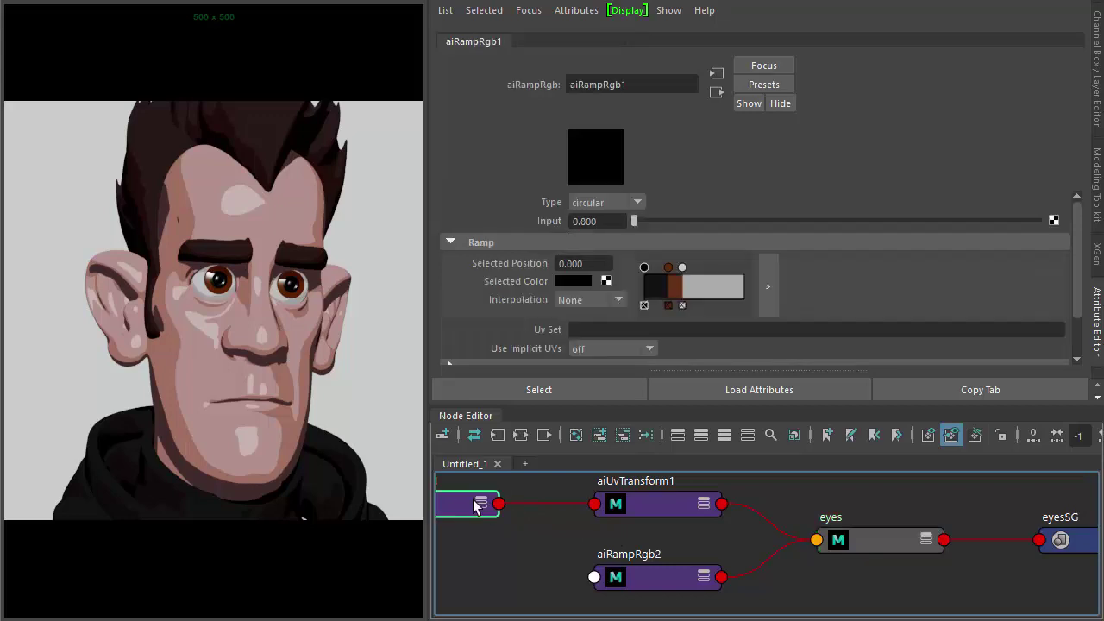
click(682, 267)
drag(685, 270, 685, 270)
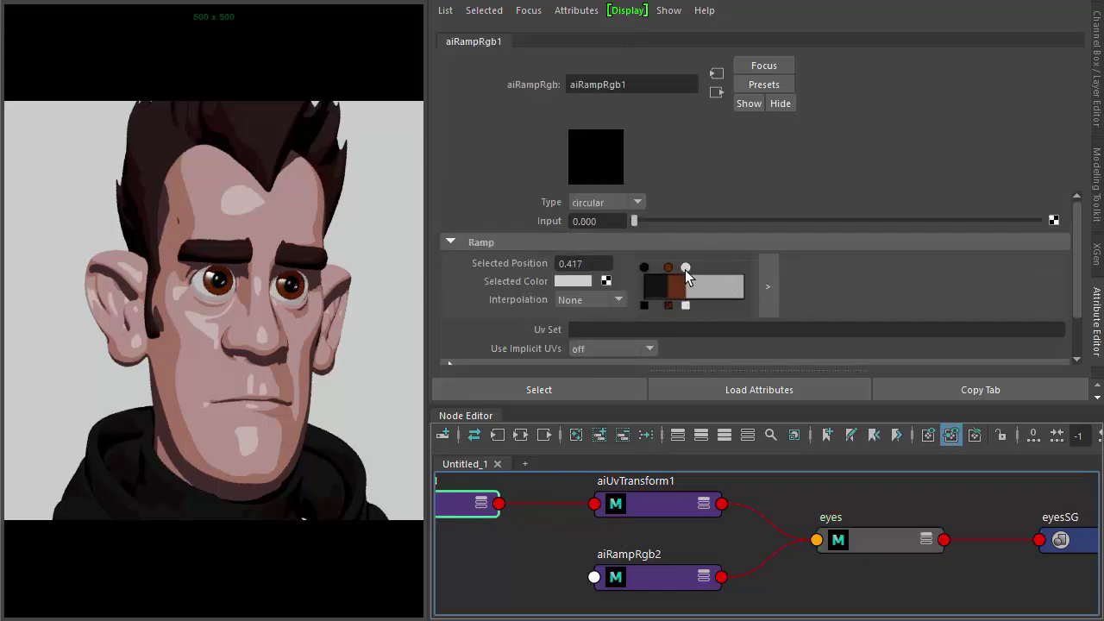
click(666, 268)
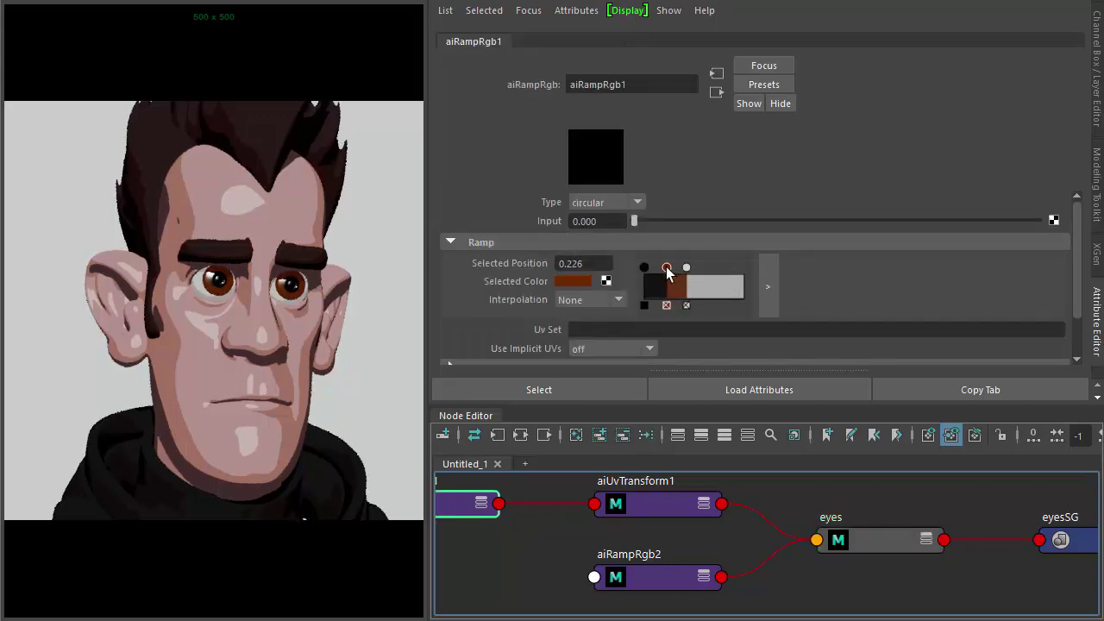
drag(665, 273, 674, 274)
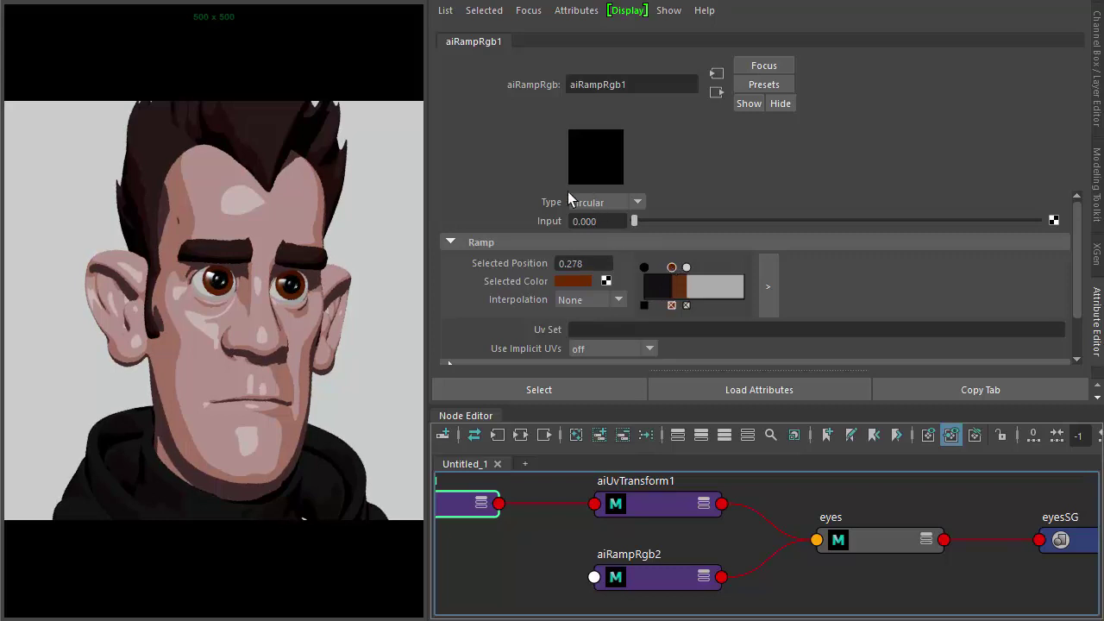
click(544, 529)
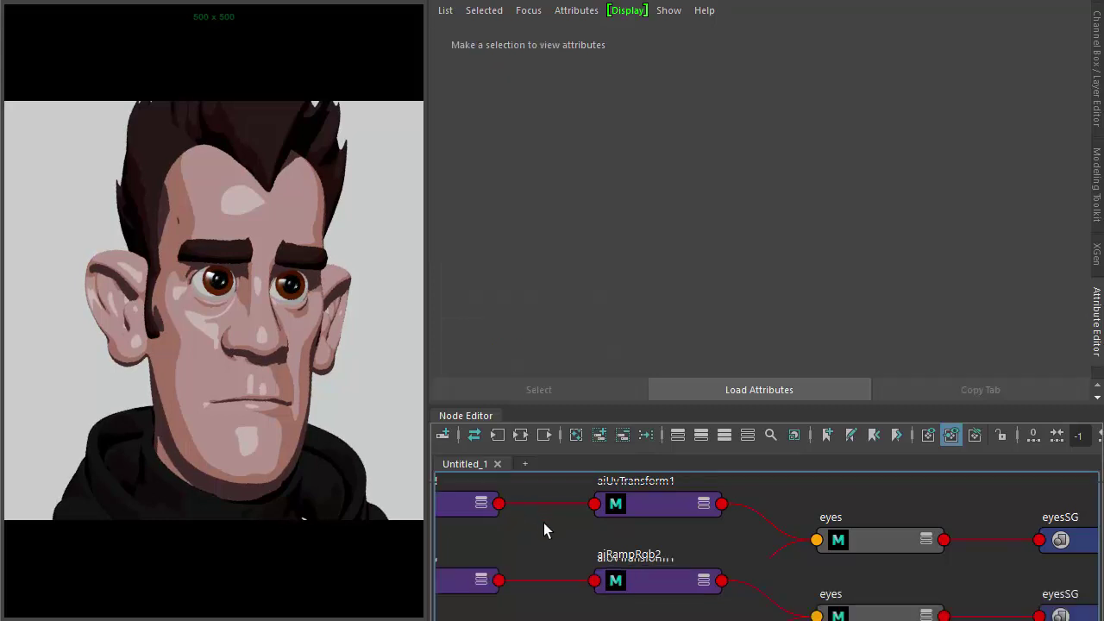
- In the Arnold render settings, try Camera (AA) sampling at -1 and -3, and set it to -2 for the pixelated look
key(ctrl+r)
double_click(603, 170)
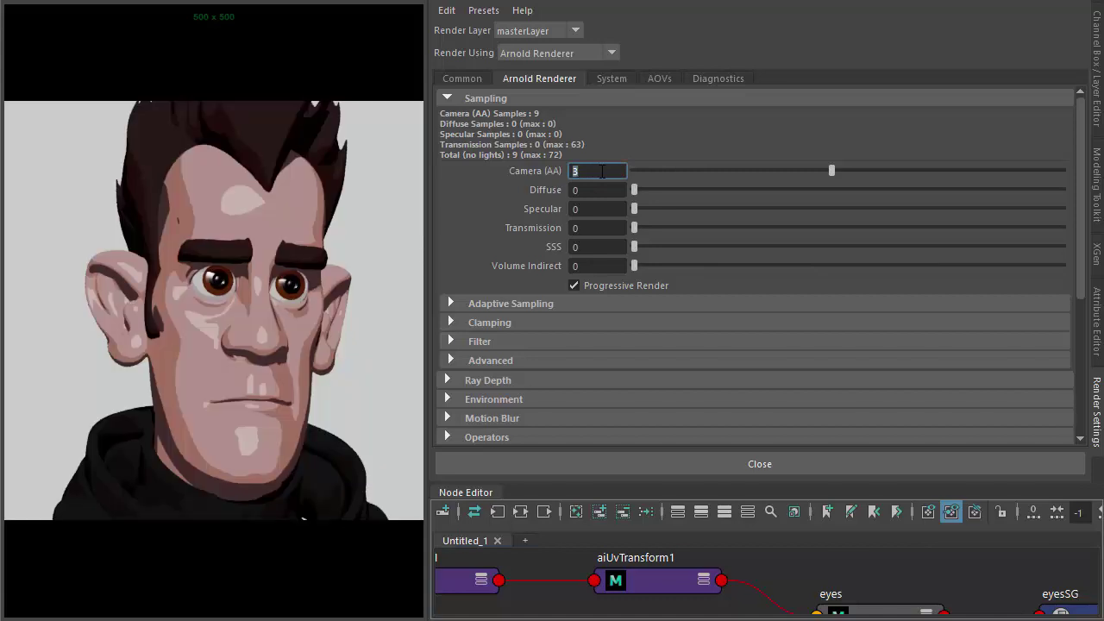
key(Return)
click(598, 172)
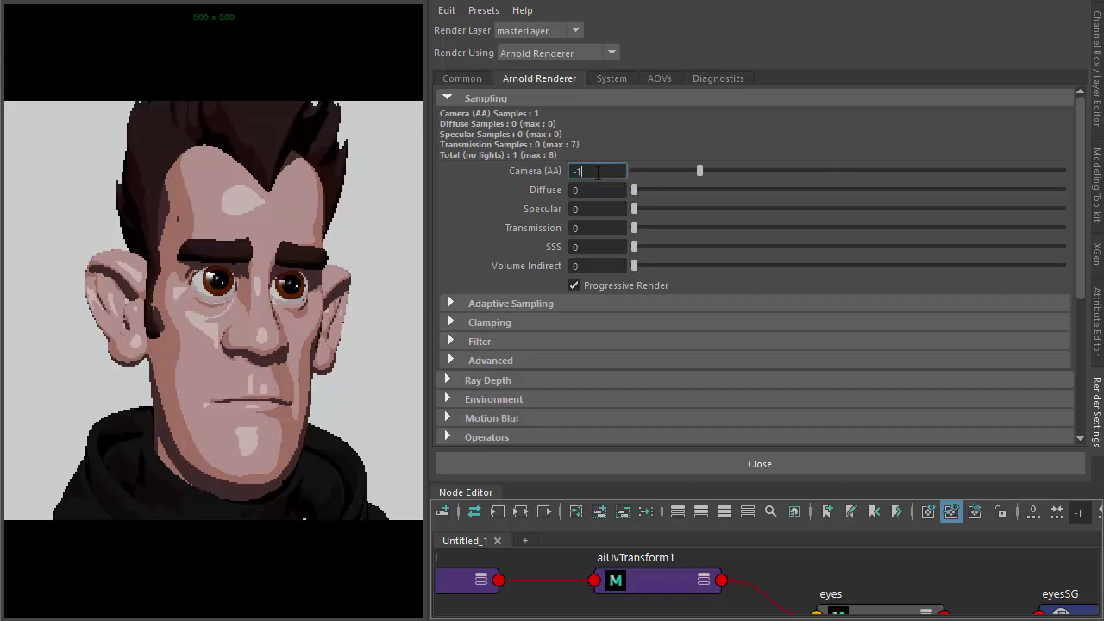
double_click(598, 172)
text(-3)
key(Return)
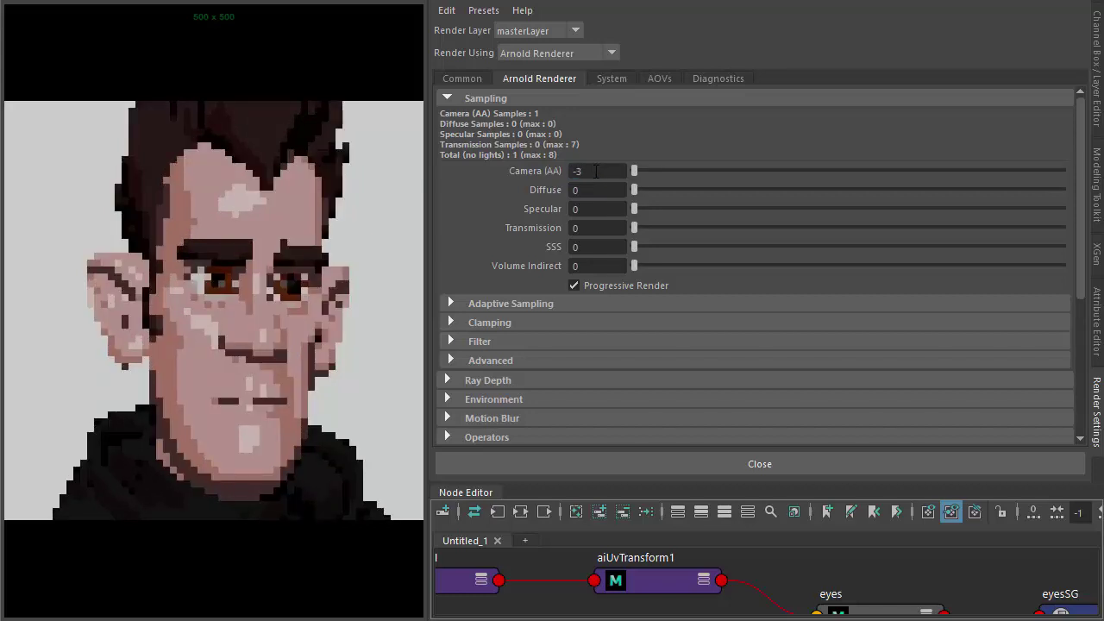
click(596, 171)
key(Return)
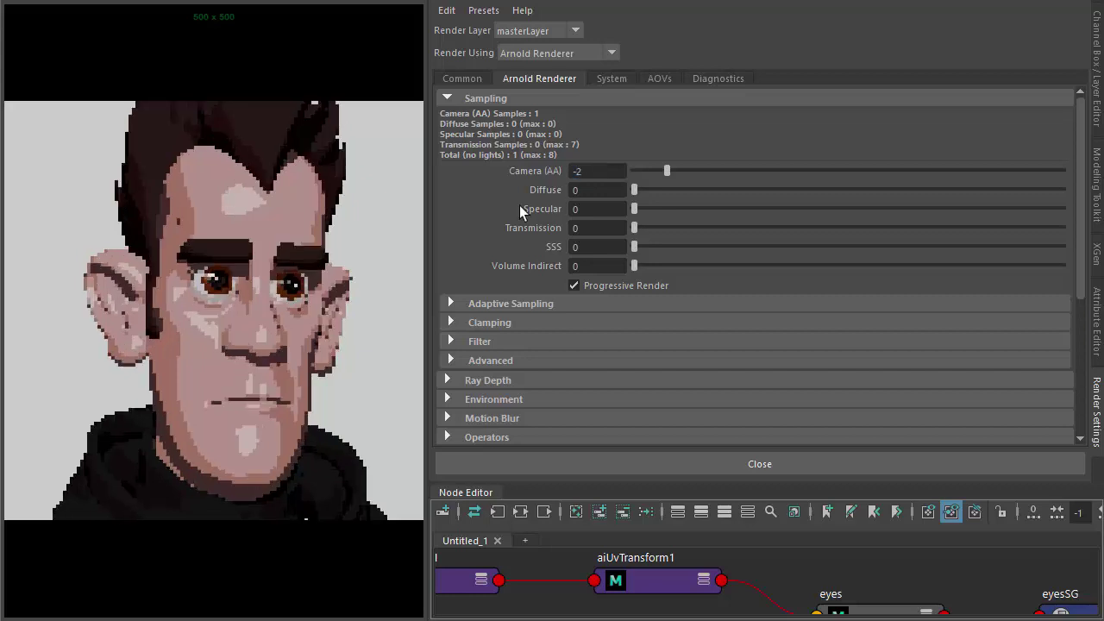
alt+drag(367, 253, 375, 281)
alt+middle_drag(374, 281, 355, 267)
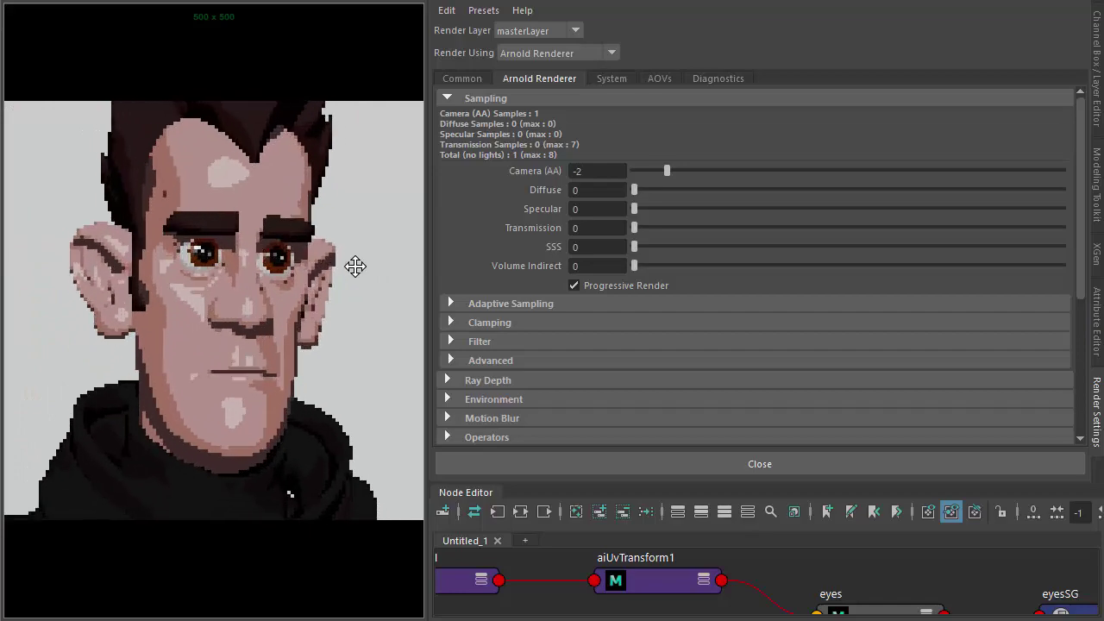